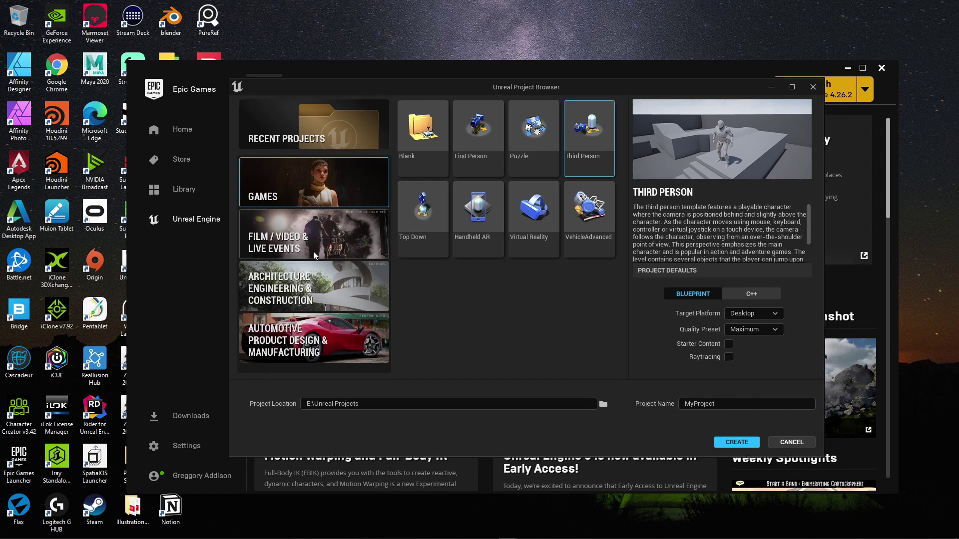
# Close the project browser, view engine versions 4.26.2 and 5.0.0 in the Library, and launch 5.0.0
pyautogui.click(419, 71)
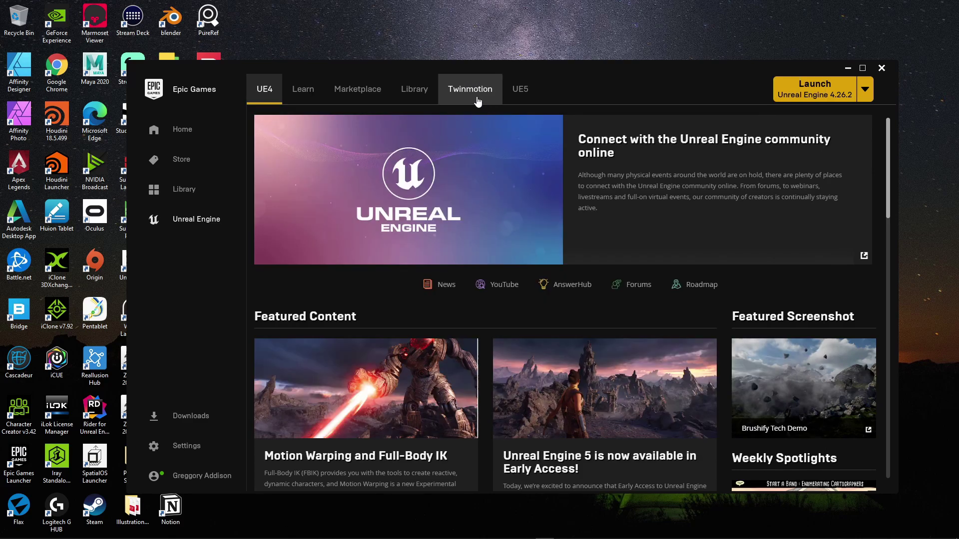
pyautogui.click(519, 97)
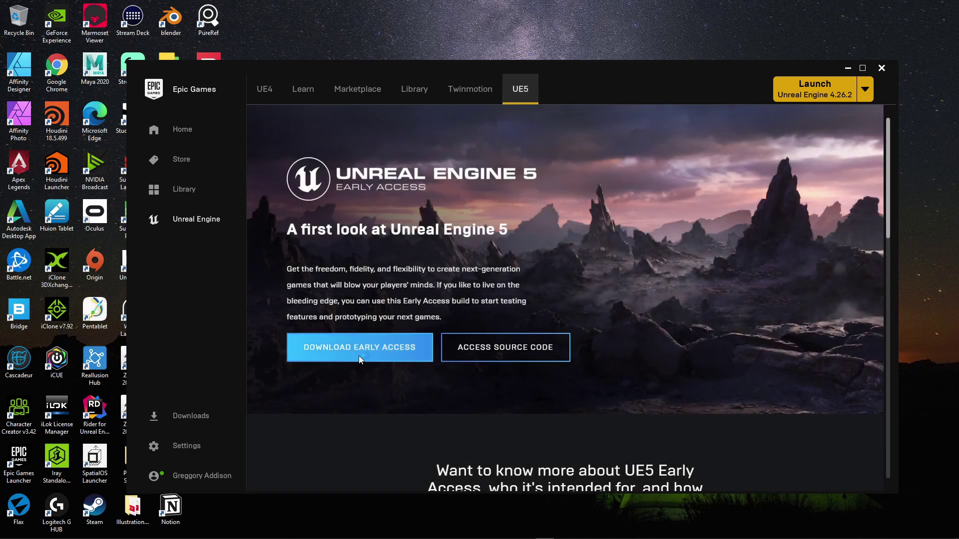
pyautogui.click(358, 355)
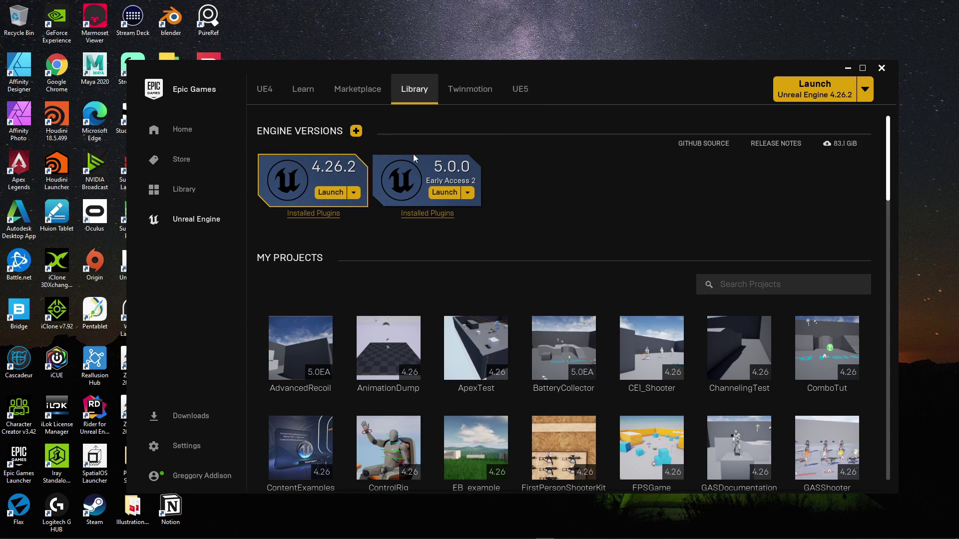
pyautogui.click(444, 193)
# Bring the UE5 Project Browser forward, preview Blank, then choose the Third Person games template
pyautogui.hotkey('alt', 'Tab')
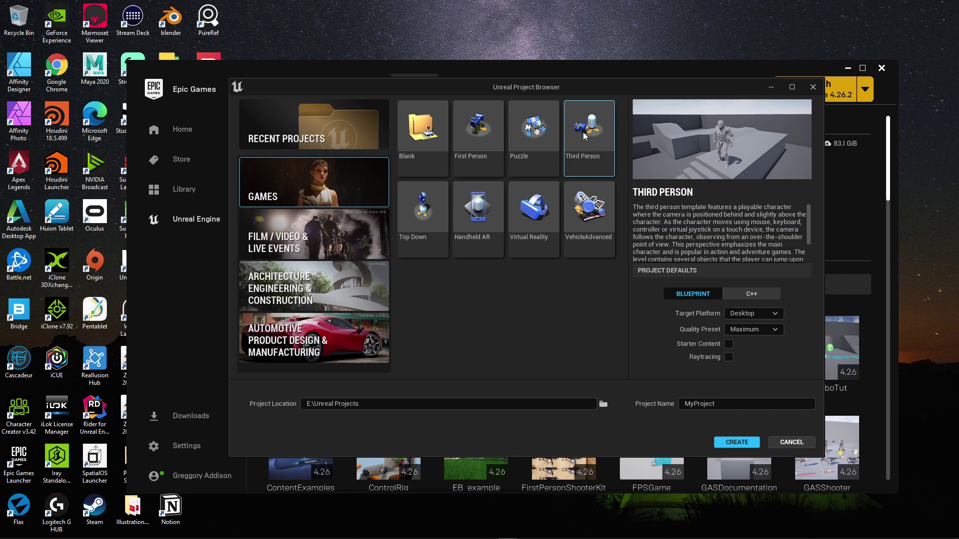
pyautogui.click(426, 145)
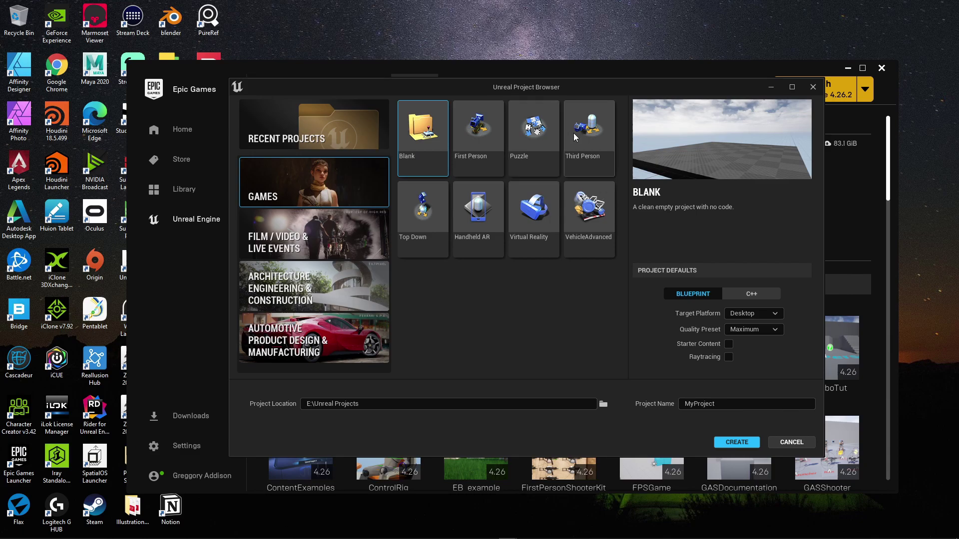
pyautogui.click(583, 141)
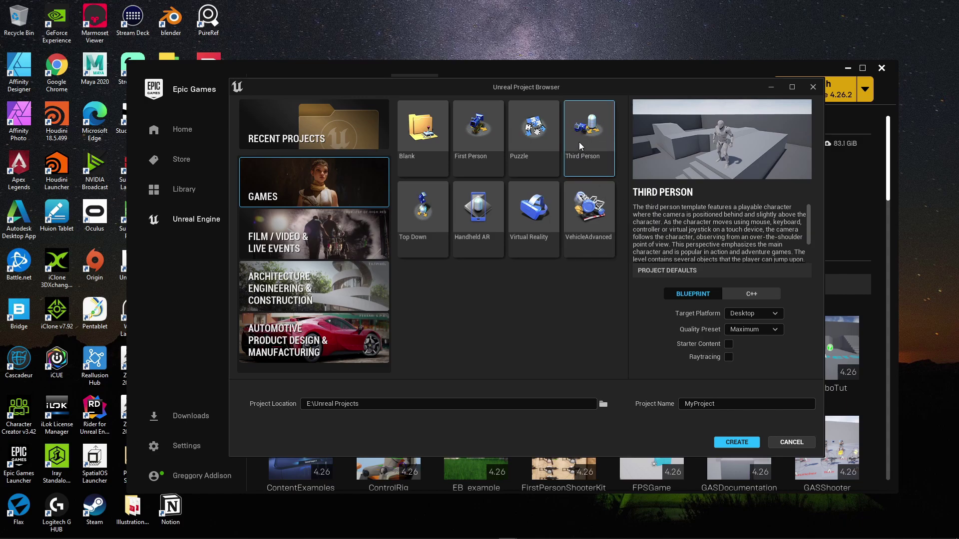
# Make the new project C++ with the Maximum quality preset
pyautogui.click(762, 295)
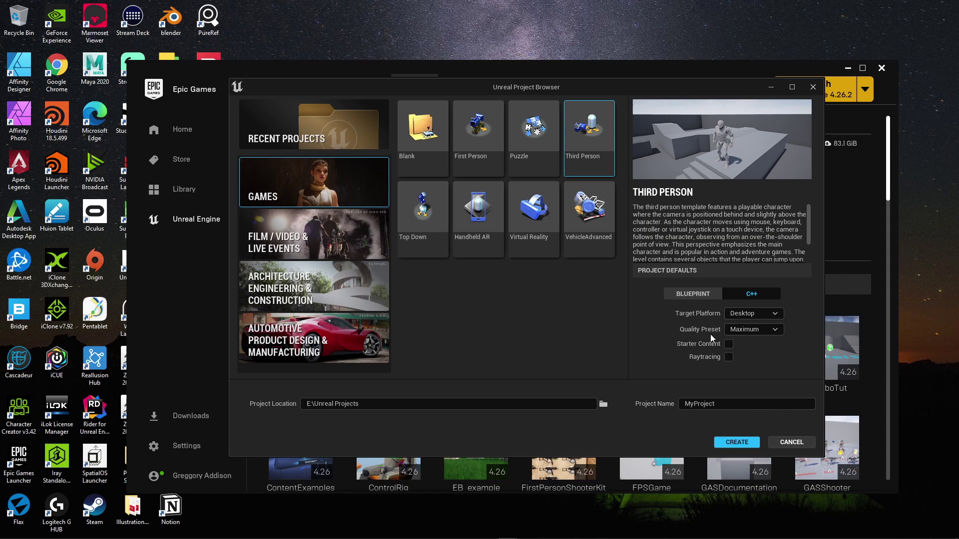
pyautogui.click(772, 330)
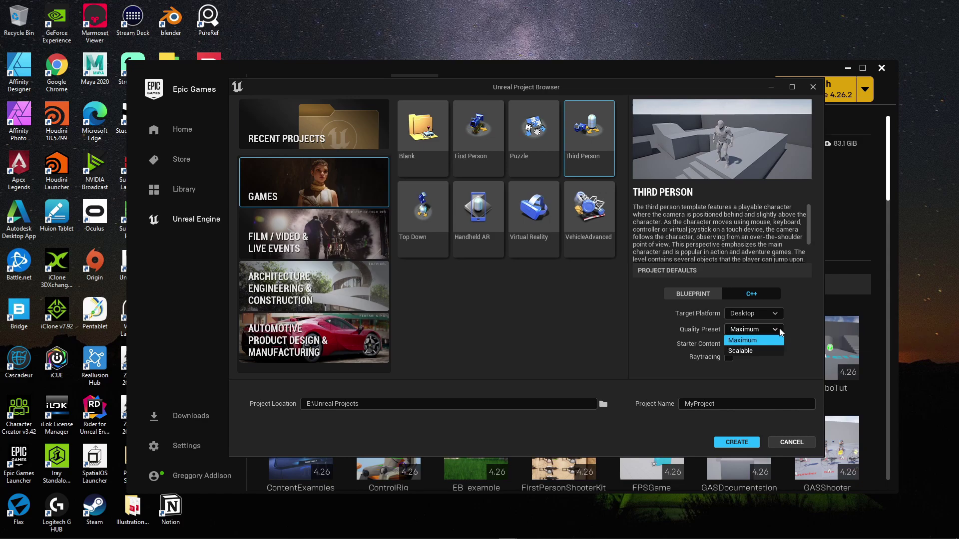
pyautogui.click(790, 328)
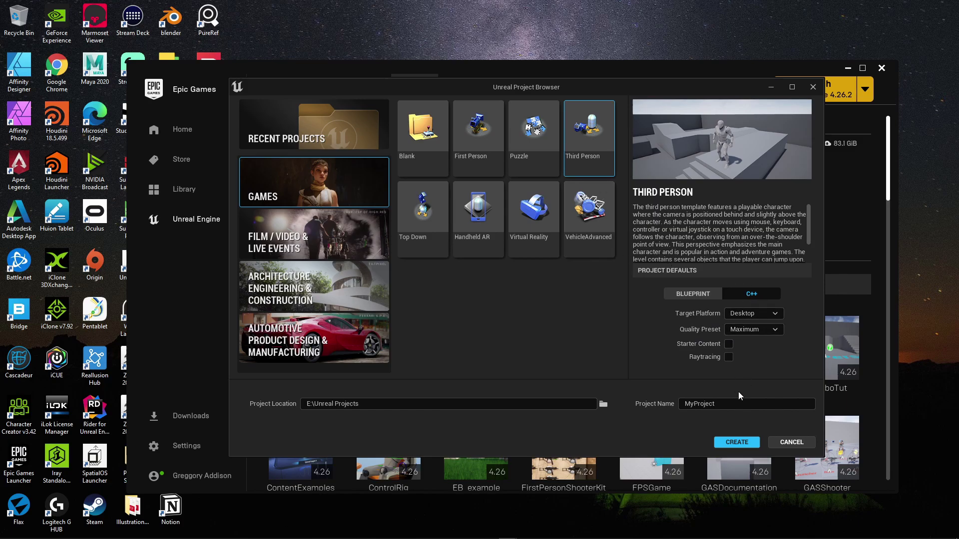
# Name the project BatteryCollector, fixing a stray '5' typo
pyautogui.click(728, 404)
pyautogui.write('Ba')
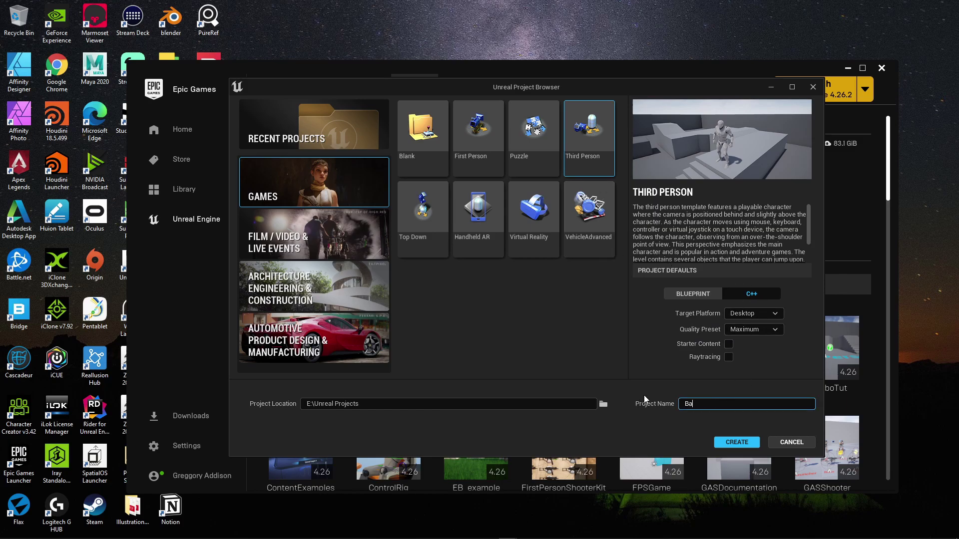
pyautogui.write('tte5ry')
pyautogui.press('Left')
pyautogui.press('Left')
pyautogui.press('BackSpace')
pyautogui.write('Collector')
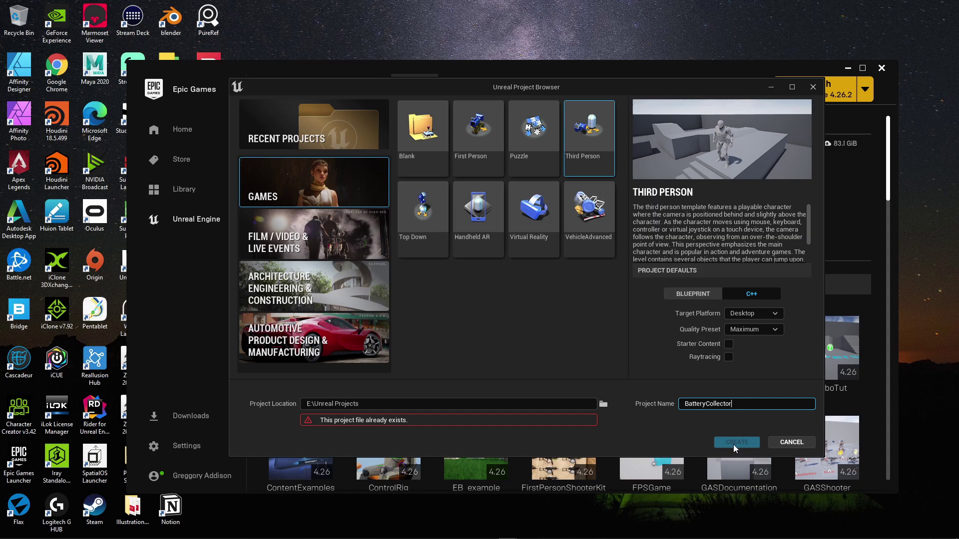
# Cancel the duplicate BatteryCollector project and open the Start menu to launch the existing one
pyautogui.click(786, 443)
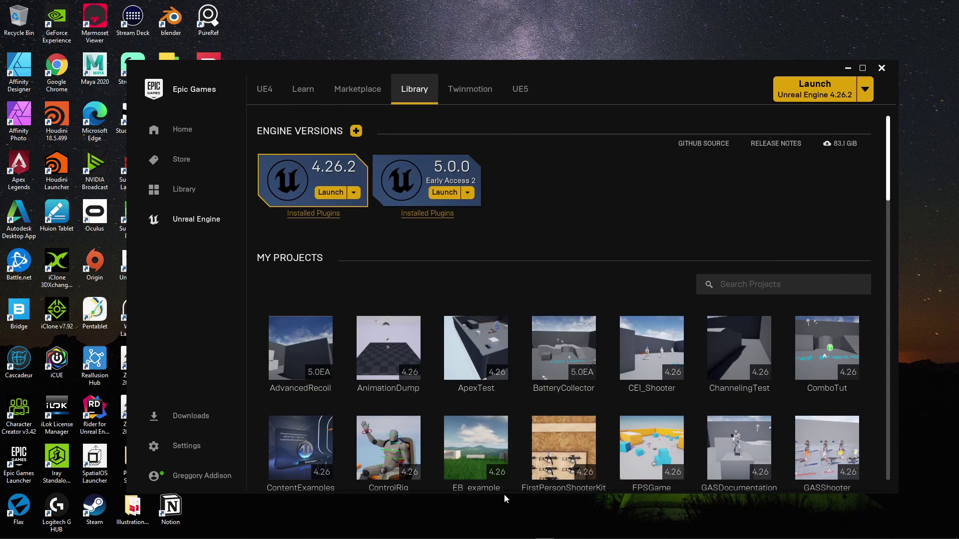
pyautogui.press('super')
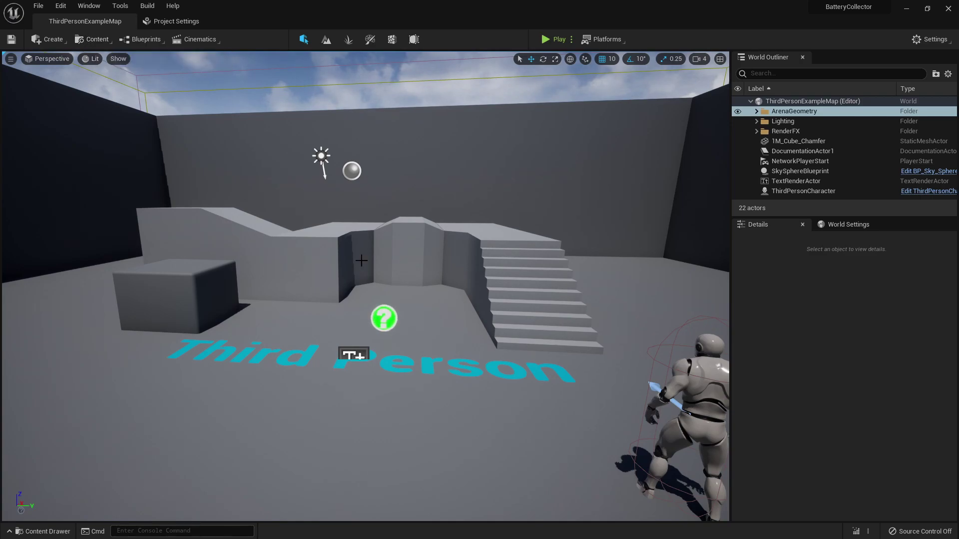
pyautogui.click(60, 7)
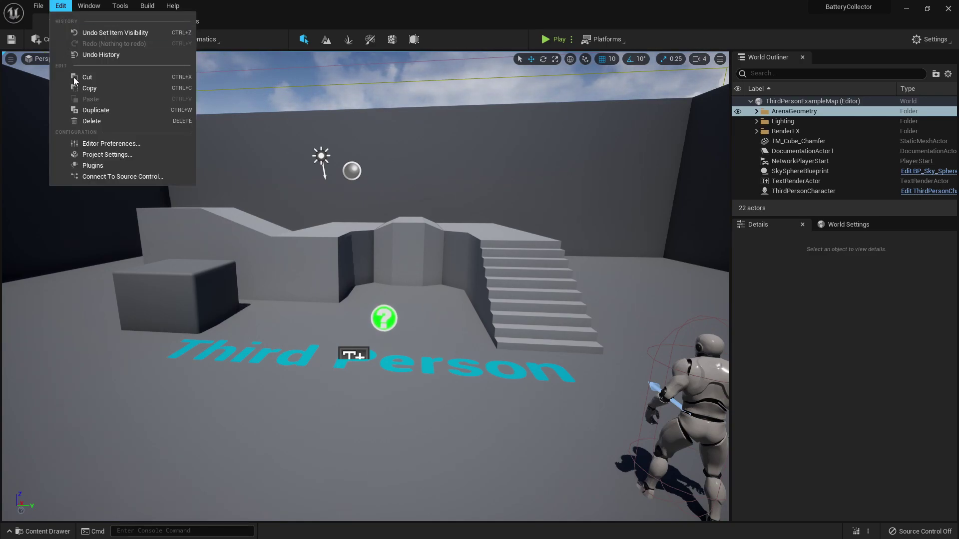
pyautogui.click(100, 167)
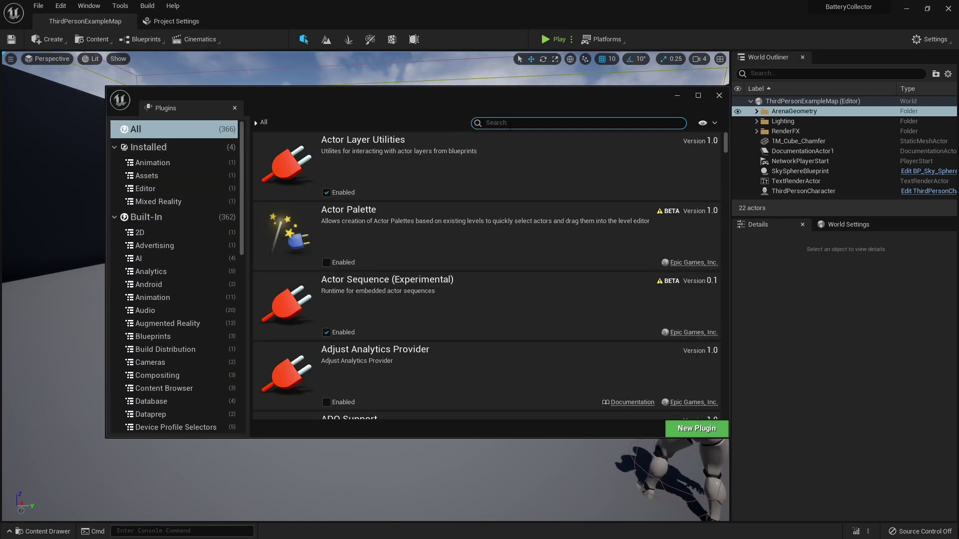
pyautogui.write('vr')
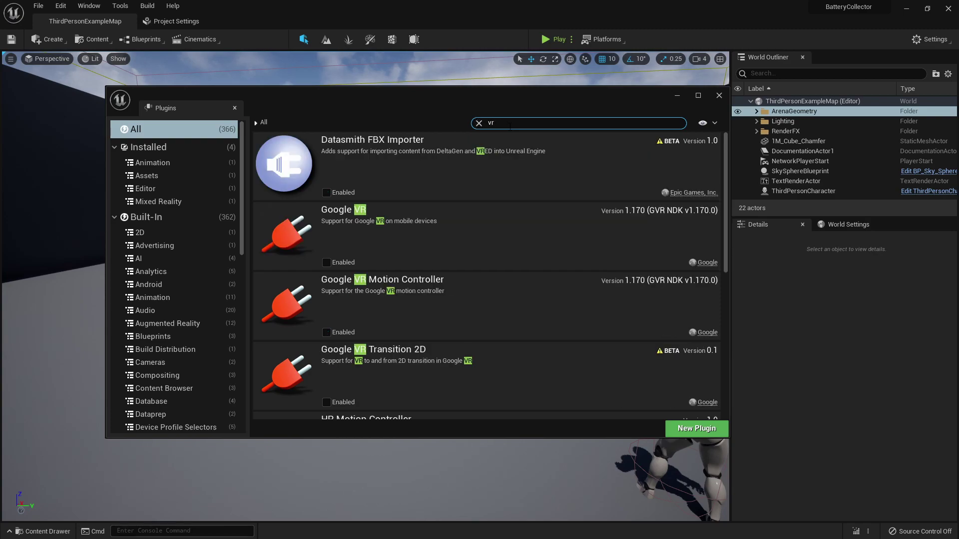
pyautogui.scroll(-7, 423, 248)
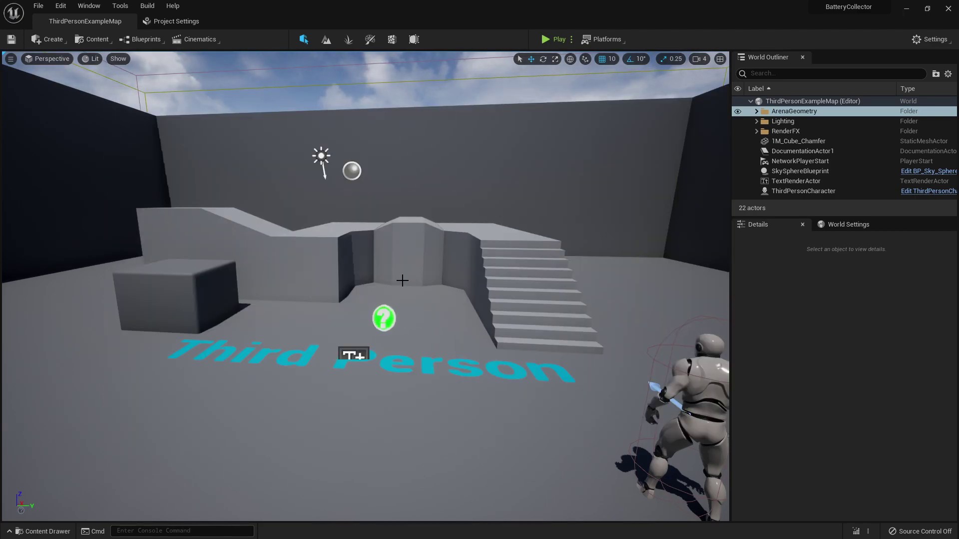
# Fly the viewport to ThirdPersonCharacter, then collapse and re-expand the map in the World Outliner
pyautogui.moveTo(402, 281)
pyautogui.mouseDown(button='right')
pyautogui.moveTo(415, 280)
pyautogui.moveTo(402, 281)
pyautogui.mouseUp(button='right')
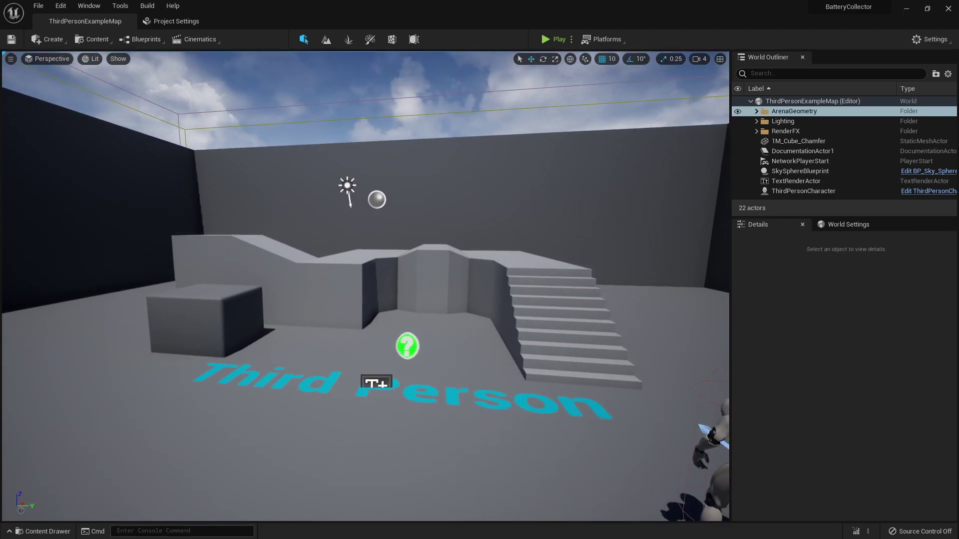
pyautogui.click(751, 103)
pyautogui.click(751, 102)
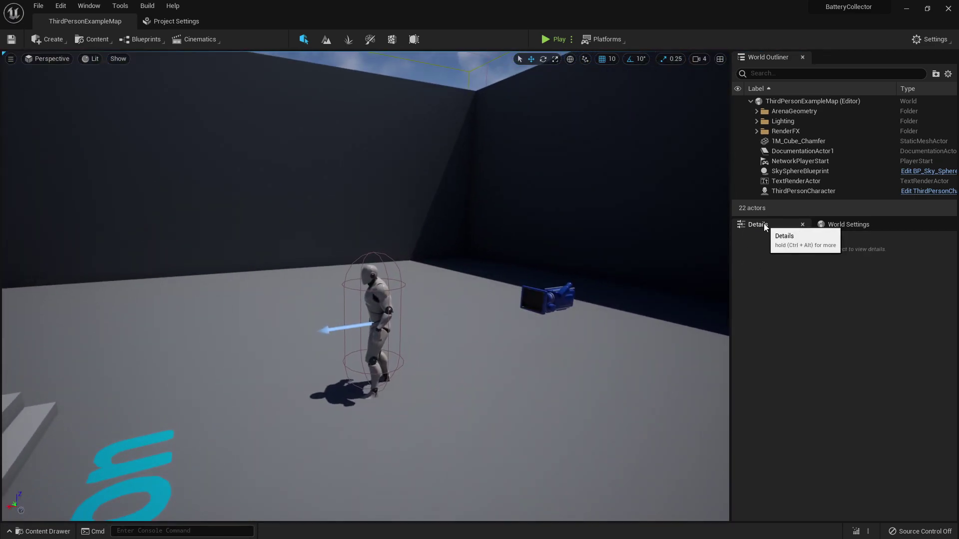
# Select ThirdPersonCharacter and scroll through its properties
pyautogui.click(379, 299)
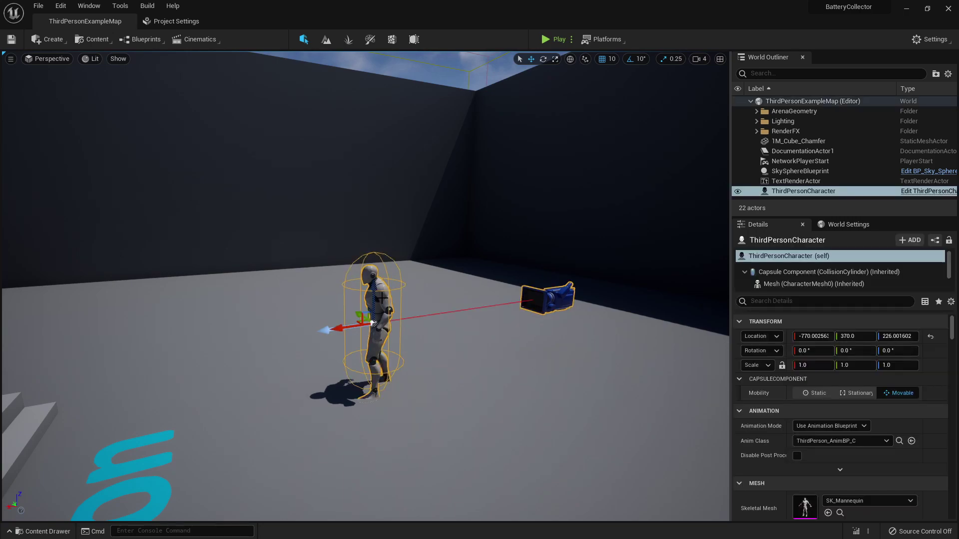
pyautogui.scroll(-3, 787, 400)
pyautogui.scroll(-5, 787, 401)
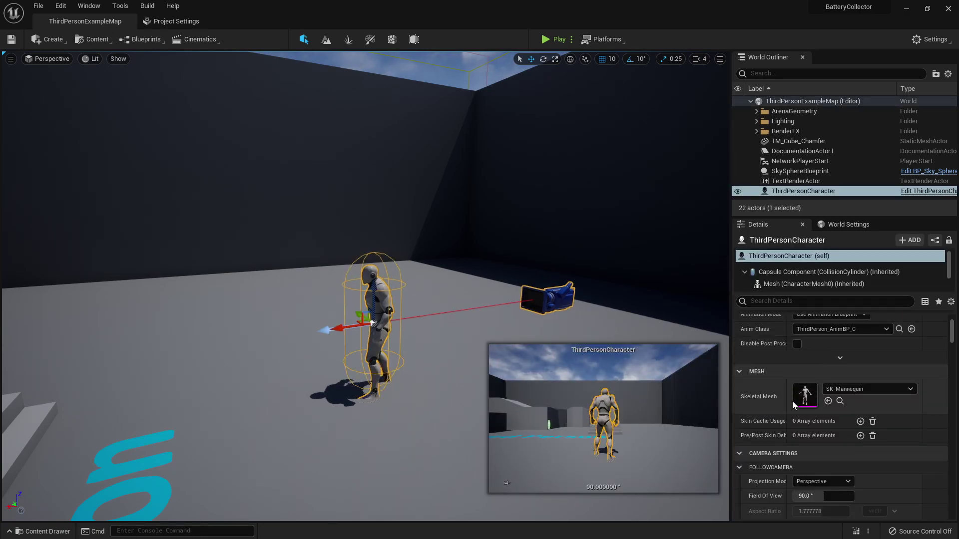
pyautogui.scroll(-8, 772, 389)
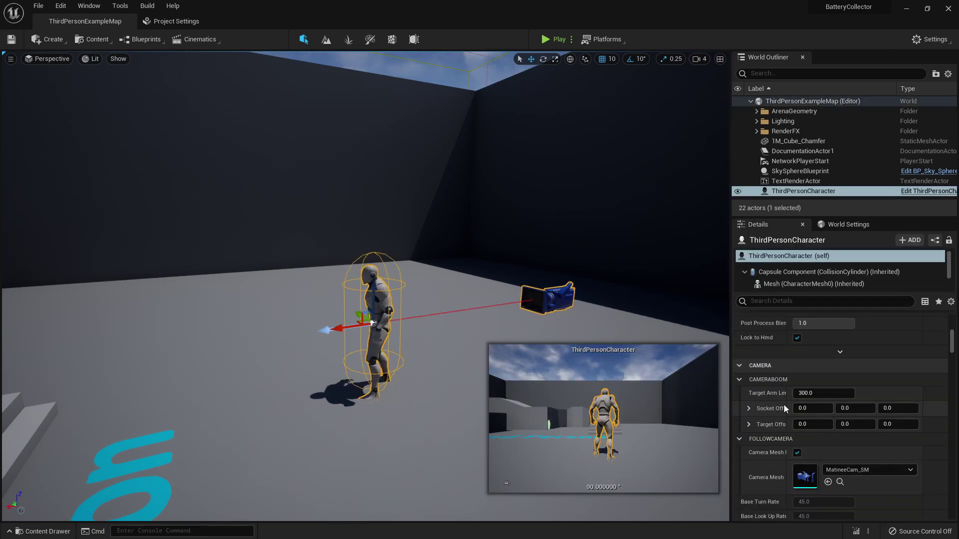
pyautogui.scroll(6, 777, 390)
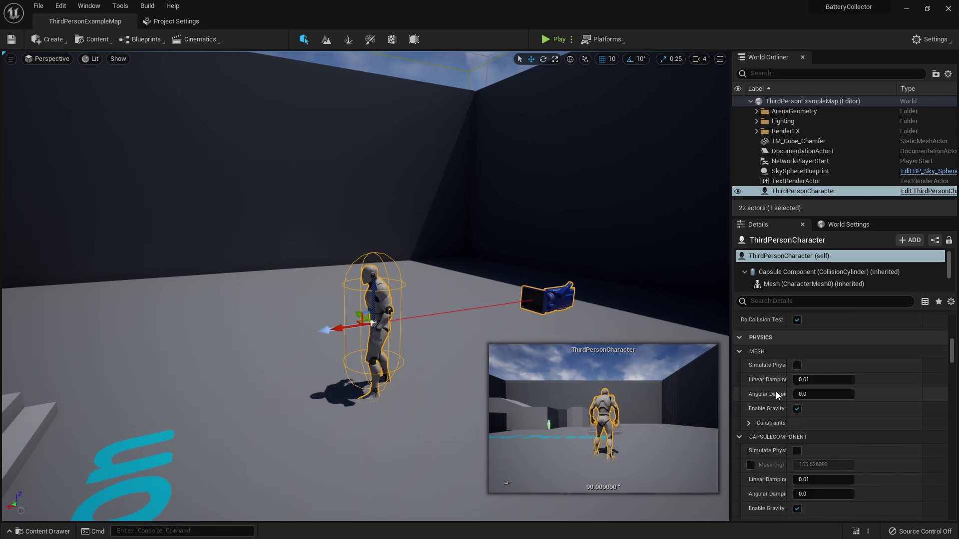
pyautogui.scroll(10, 766, 355)
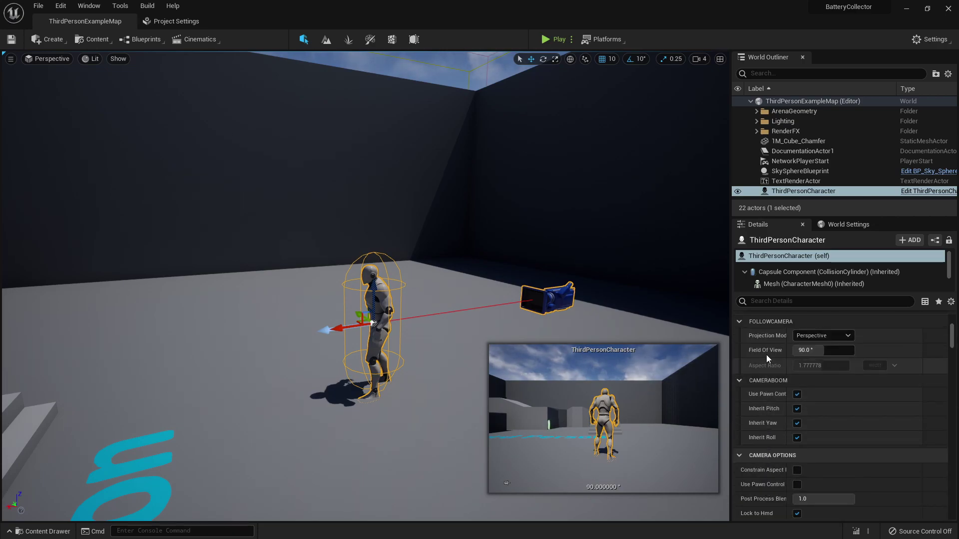
# In World Settings, widen the name column and check that Game Mode Override is None
pyautogui.click(851, 229)
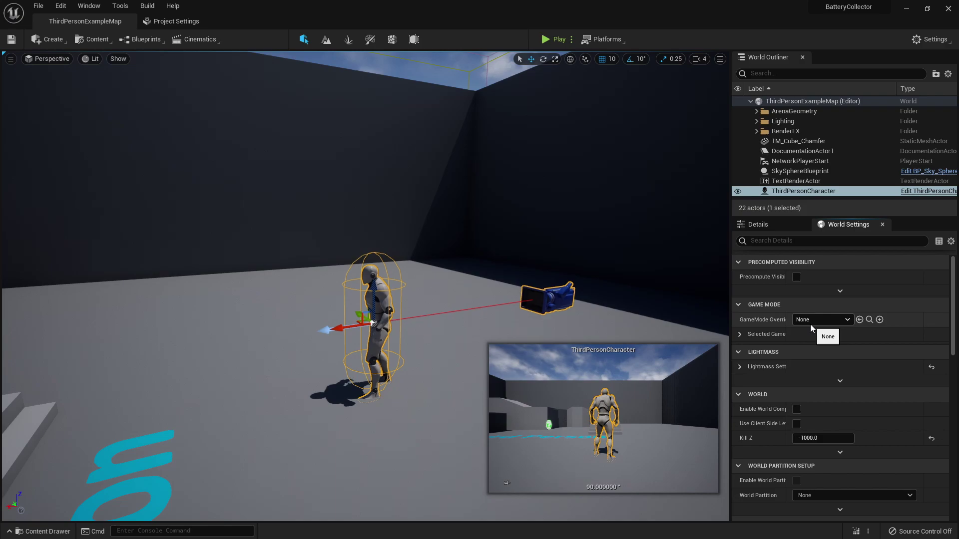
pyautogui.moveTo(788, 321); pyautogui.dragTo(809, 318)
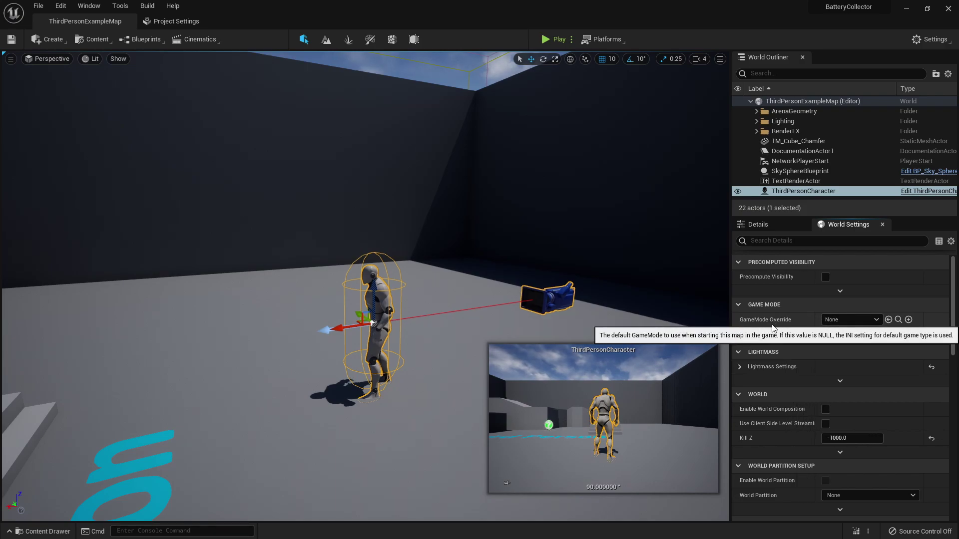
pyautogui.scroll(-3, 792, 367)
pyautogui.scroll(-5, 787, 366)
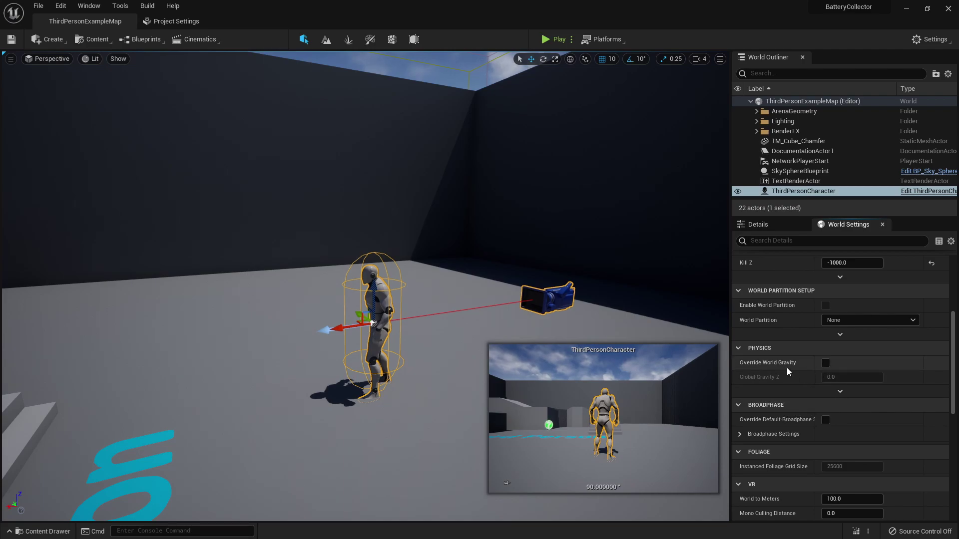
pyautogui.scroll(6, 785, 397)
pyautogui.scroll(1, 785, 392)
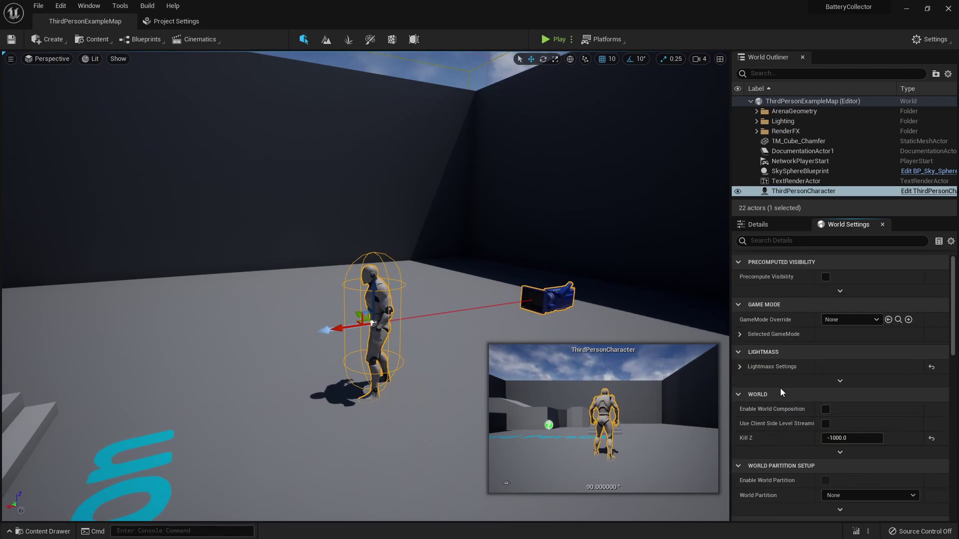
# Show the character's Details and orbit the view around ThirdPersonCharacter
pyautogui.click(748, 224)
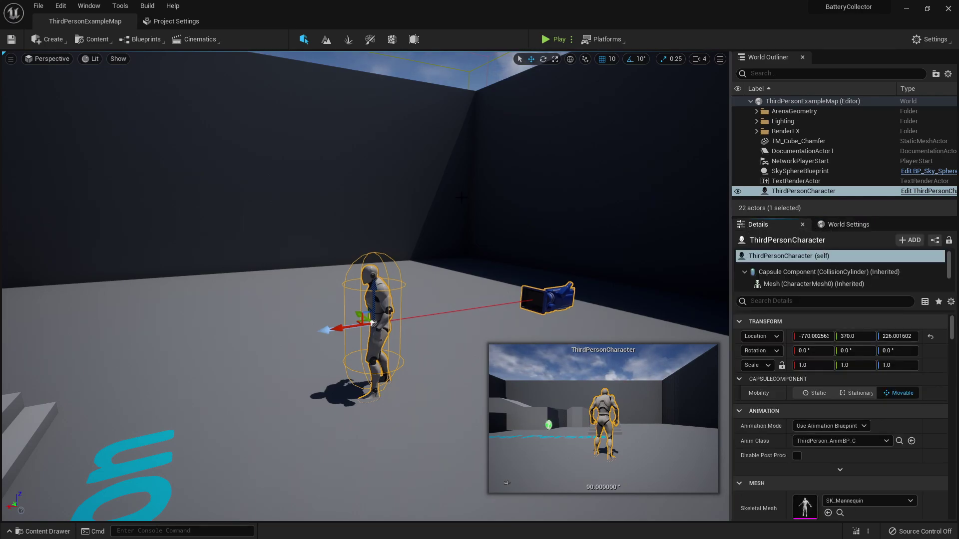
pyautogui.keyDown('alt'); pyautogui.moveTo(372, 323); pyautogui.dragTo(404, 346); pyautogui.keyUp('alt')
pyautogui.scroll(-3, 404, 346)
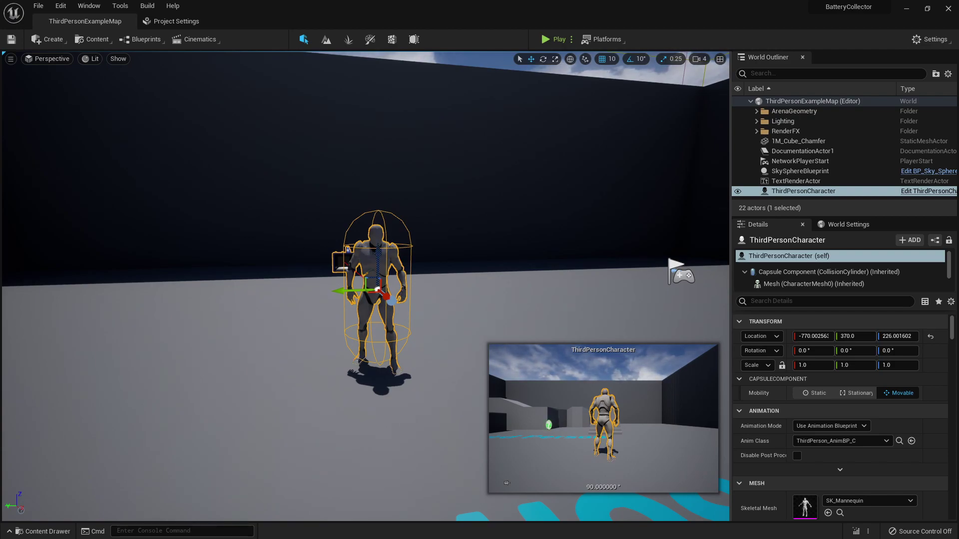
pyautogui.keyDown('alt'); pyautogui.moveTo(375, 280); pyautogui.dragTo(709, 290); pyautogui.keyUp('alt')
pyautogui.keyDown('alt'); pyautogui.moveTo(403, 254); pyautogui.dragTo(549, 257); pyautogui.keyUp('alt')
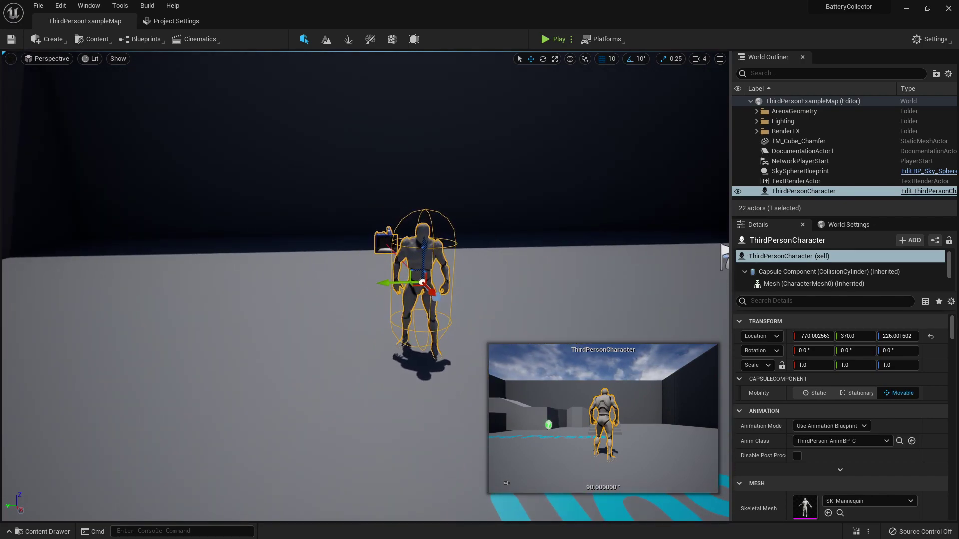
pyautogui.moveTo(436, 247)
pyautogui.keyDown('alt'); pyautogui.mouseDown()
pyautogui.moveTo(459, 252)
pyautogui.moveTo(444, 249)
pyautogui.mouseUp(); pyautogui.keyUp('alt')
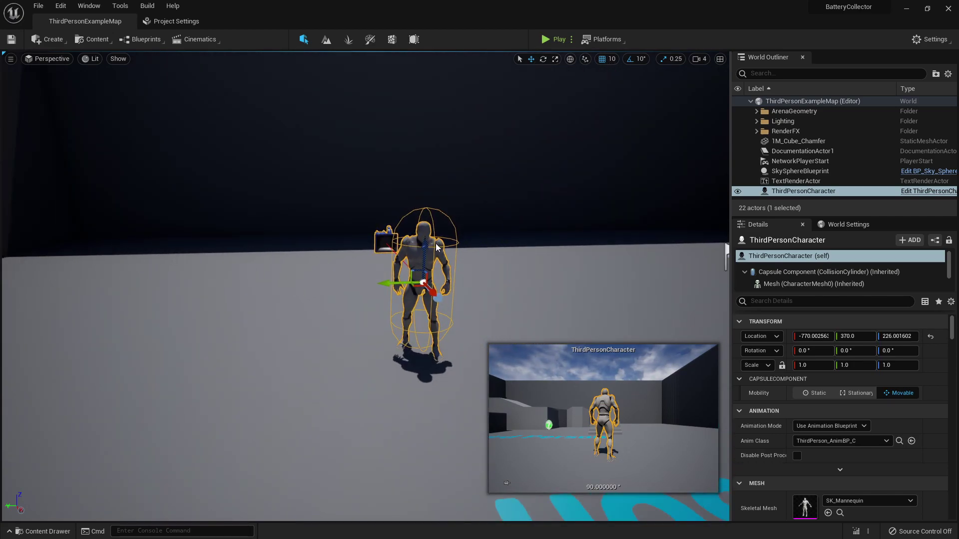
pyautogui.keyDown('alt'); pyautogui.moveTo(513, 257); pyautogui.dragTo(461, 263); pyautogui.keyUp('alt')
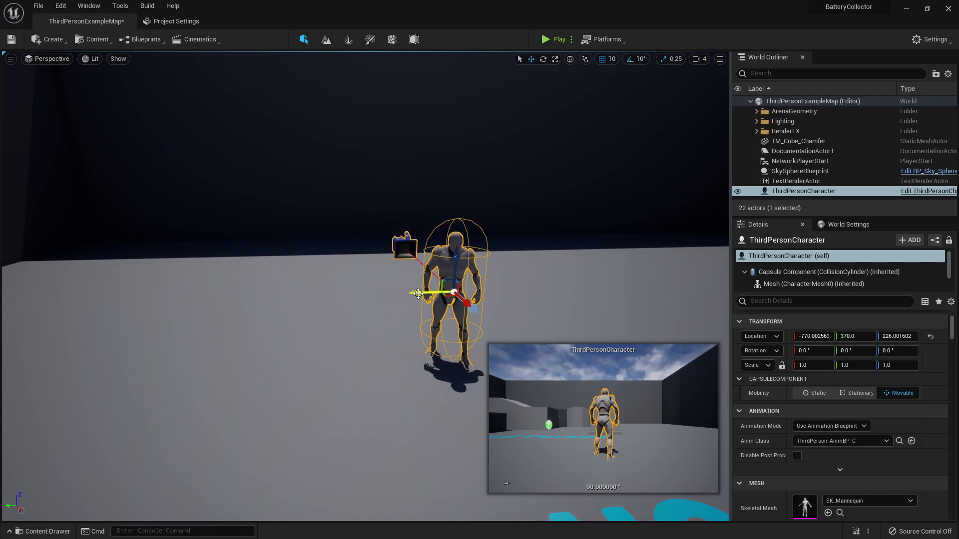
# Alt-drag copies of the character, deleting the original and the extra copy
pyautogui.keyDown('alt'); pyautogui.moveTo(417, 293); pyautogui.dragTo(319, 294); pyautogui.keyUp('alt')
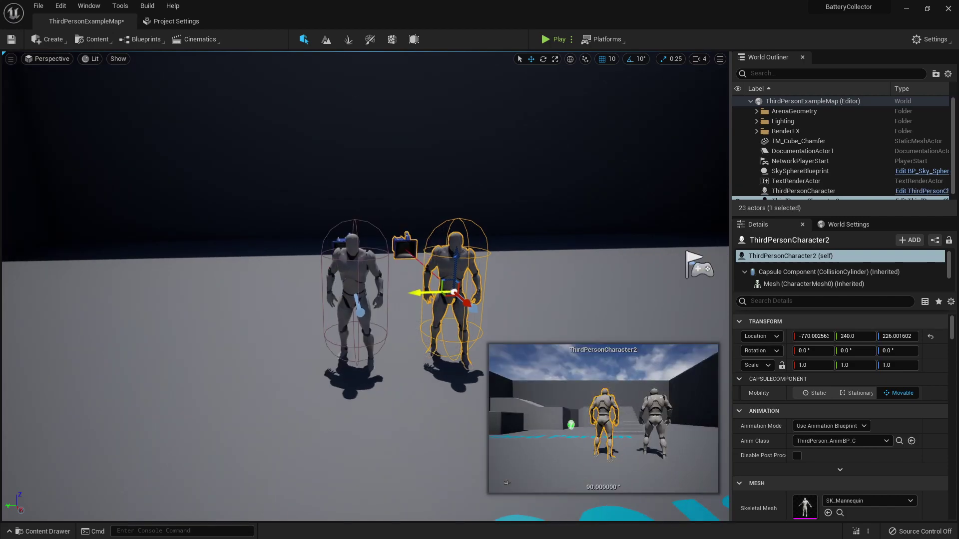
pyautogui.click(362, 293)
pyautogui.click(355, 291)
pyautogui.press('Delete')
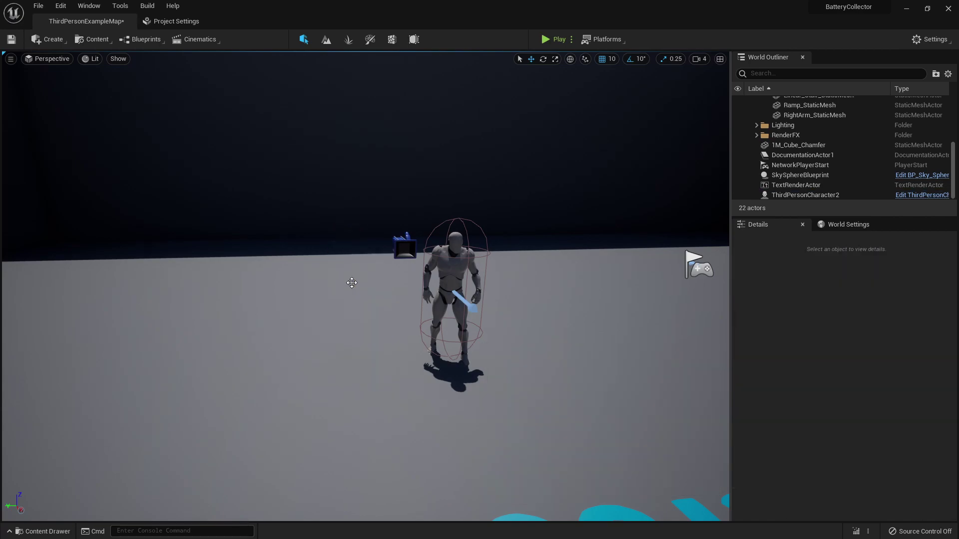
pyautogui.click(433, 295)
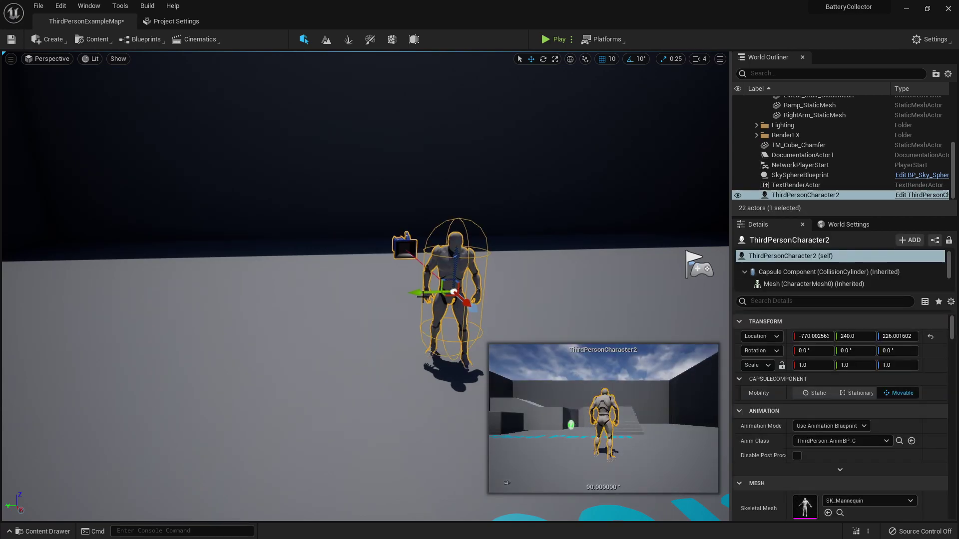
pyautogui.keyDown('alt'); pyautogui.moveTo(430, 294); pyautogui.dragTo(382, 295); pyautogui.keyUp('alt')
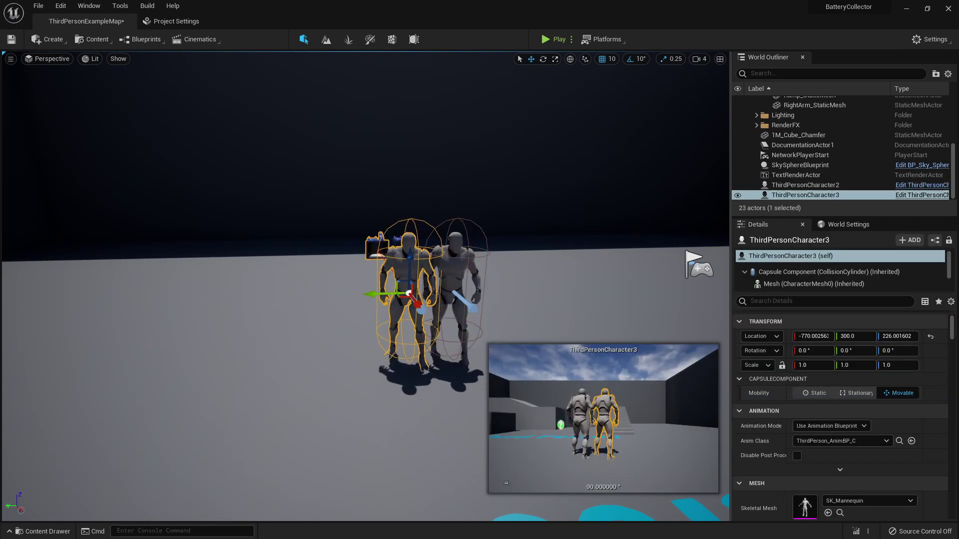
pyautogui.press('Delete')
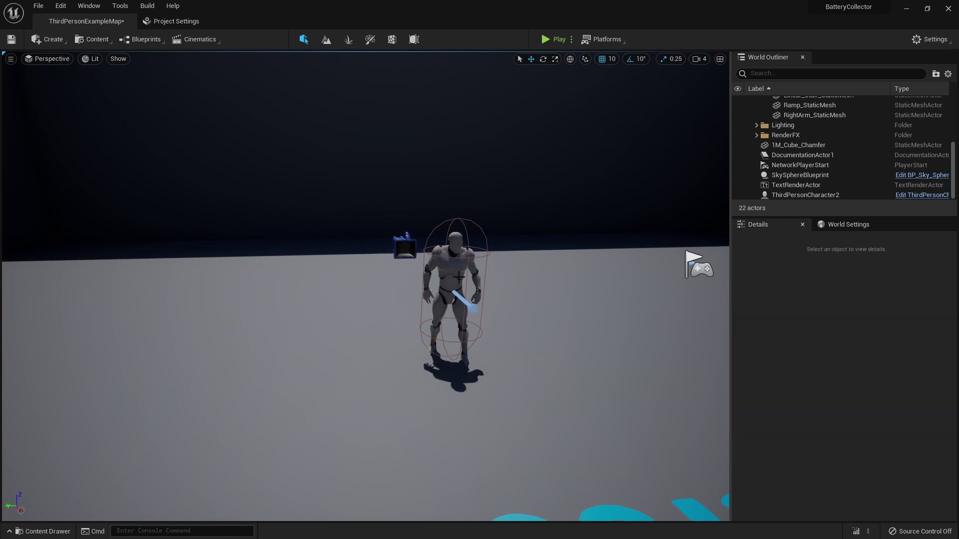
# Undo the character's moves so ThirdPersonCharacter2 stands at Location Y 240
pyautogui.click(459, 277)
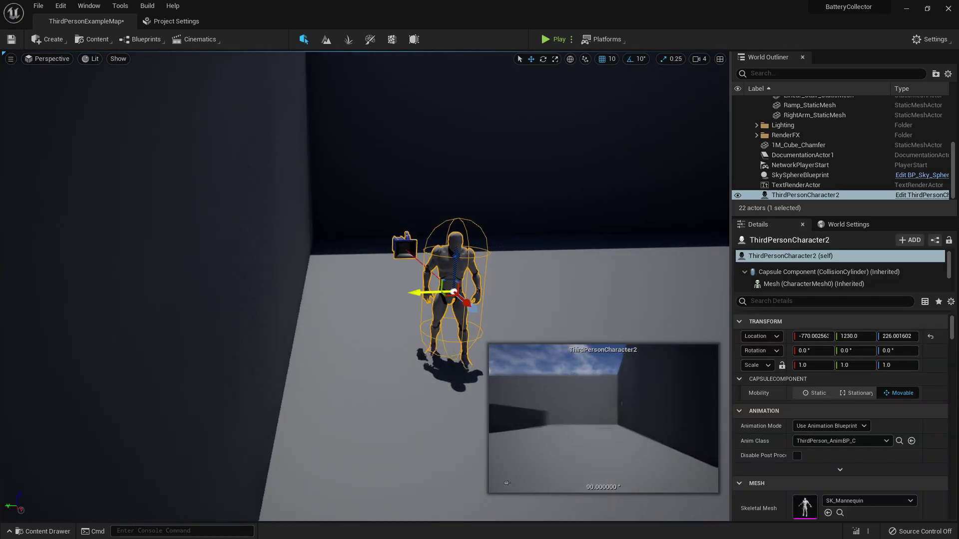
pyautogui.hotkey('ctrl', 'z')
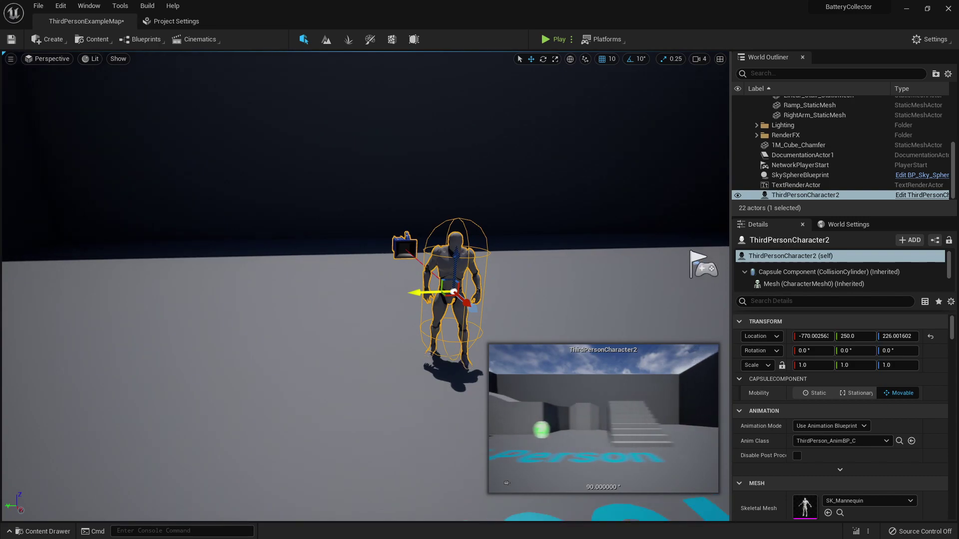
pyautogui.hotkey('ctrl', 'z')
pyautogui.hotkey('ctrl', 'z')
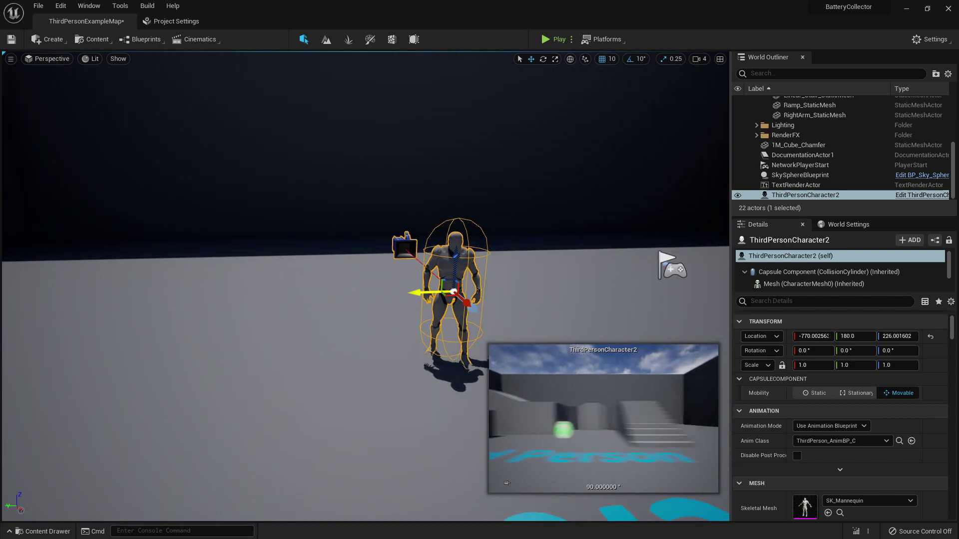
pyautogui.keyDown('shift'); pyautogui.moveTo(414, 292); pyautogui.dragTo(399, 344); pyautogui.keyUp('shift')
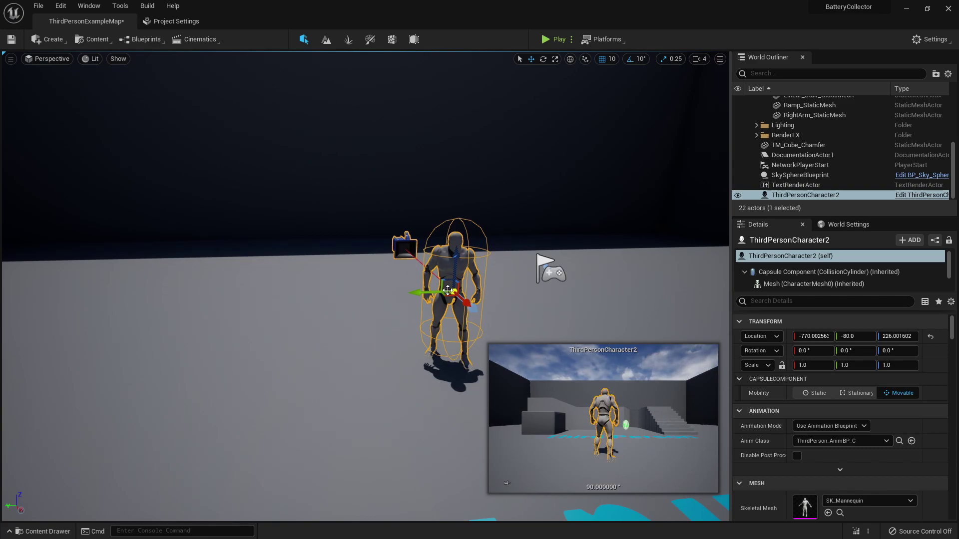
pyautogui.hotkey('ctrl', 'z')
pyautogui.moveTo(280, 293); pyautogui.dragTo(225, 289, button='right')
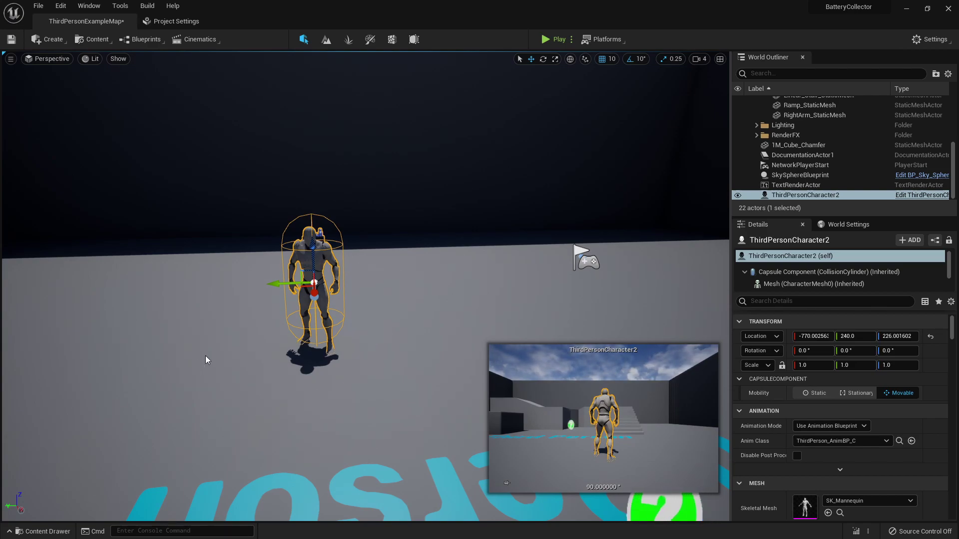
# Check the Content Examples page under Learn in Epic Games Launcher, then save the editor's level
pyautogui.press('super')
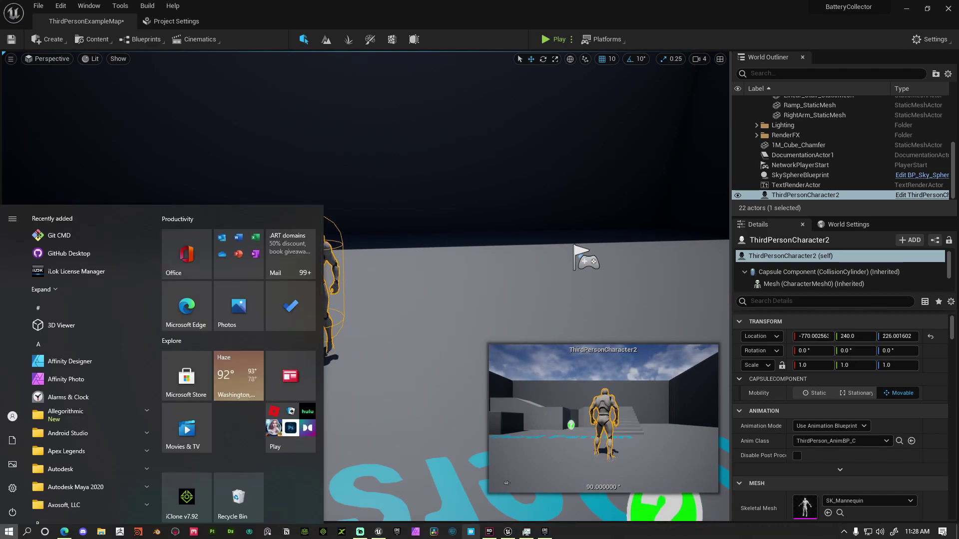
pyautogui.click(507, 532)
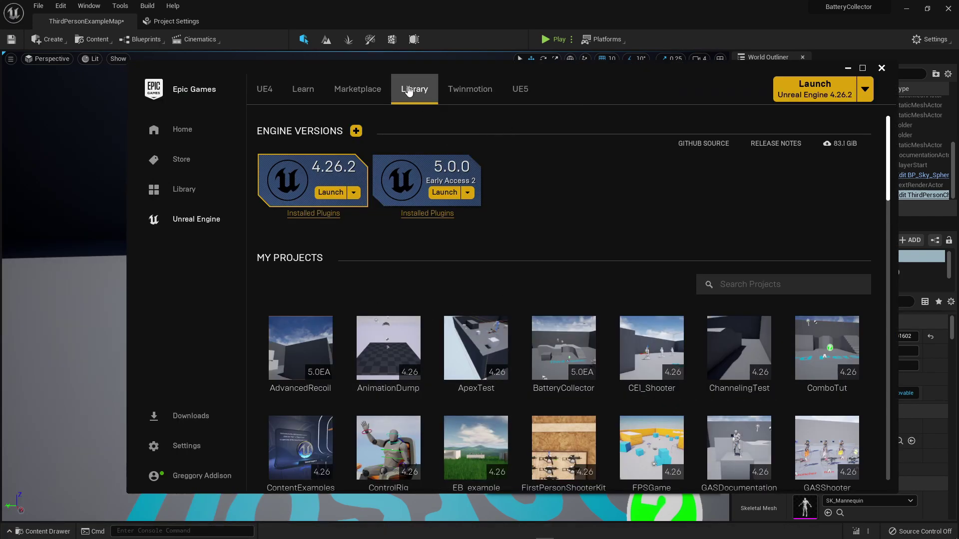
pyautogui.click(304, 89)
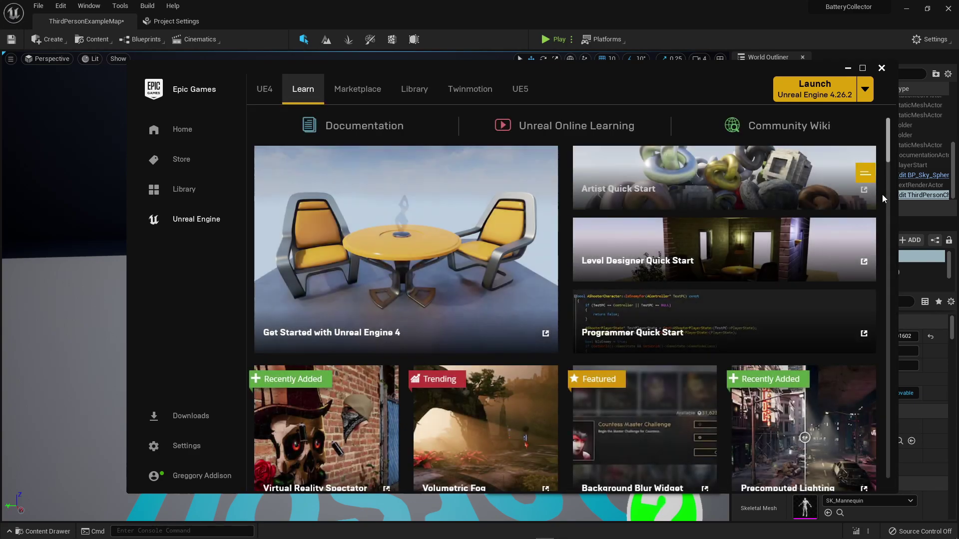
pyautogui.moveTo(889, 162); pyautogui.dragTo(891, 204)
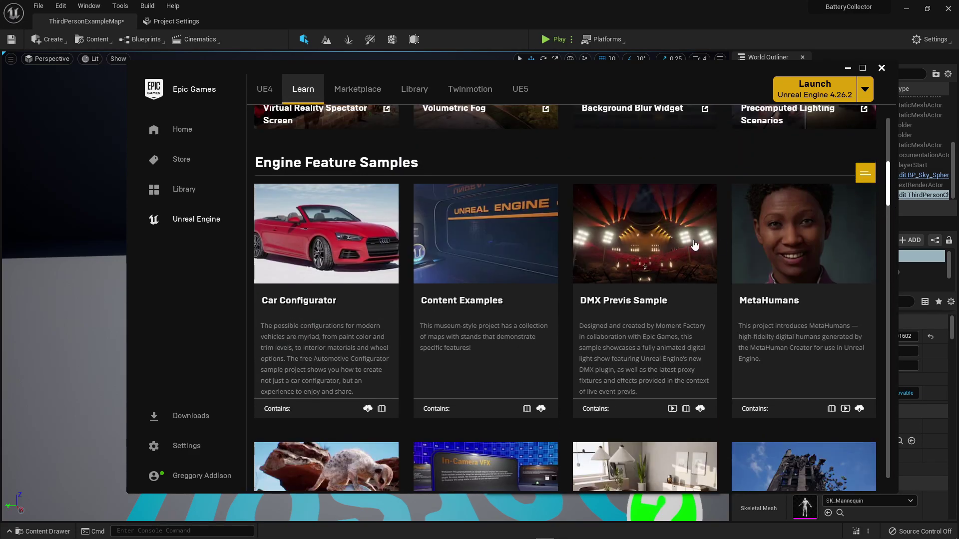
pyautogui.click(463, 297)
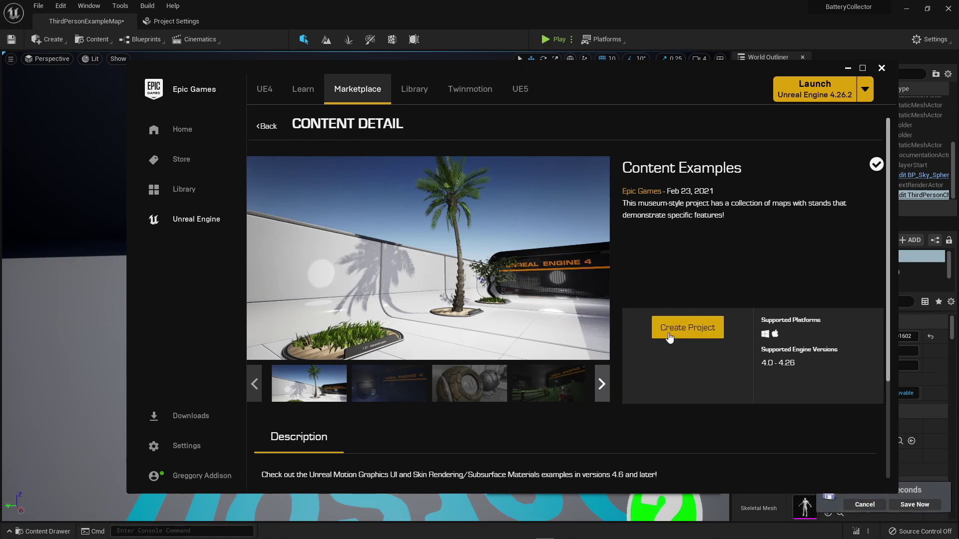
pyautogui.click(881, 67)
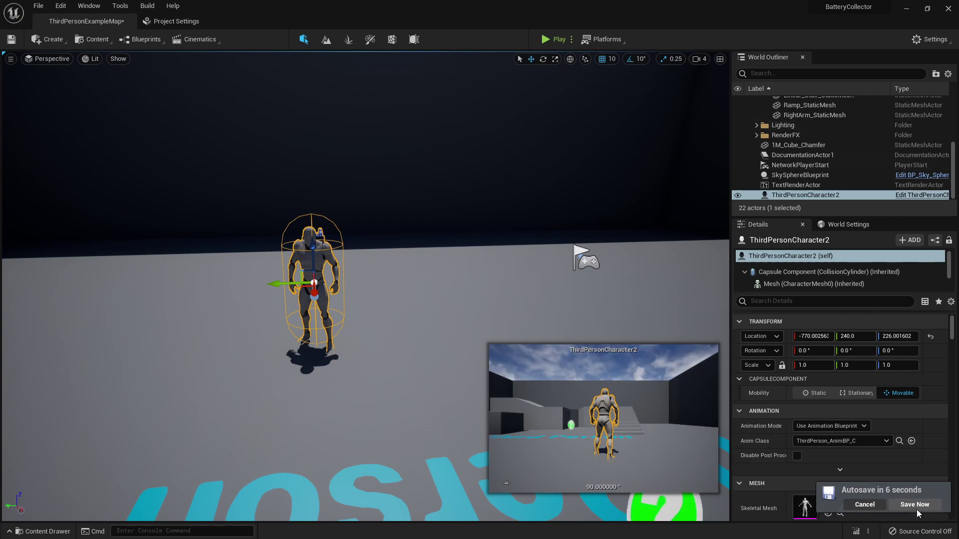
# Switch to the ContentExamples project in Unreal Engine 4 and show the top-level Content folder
pyautogui.press('super')
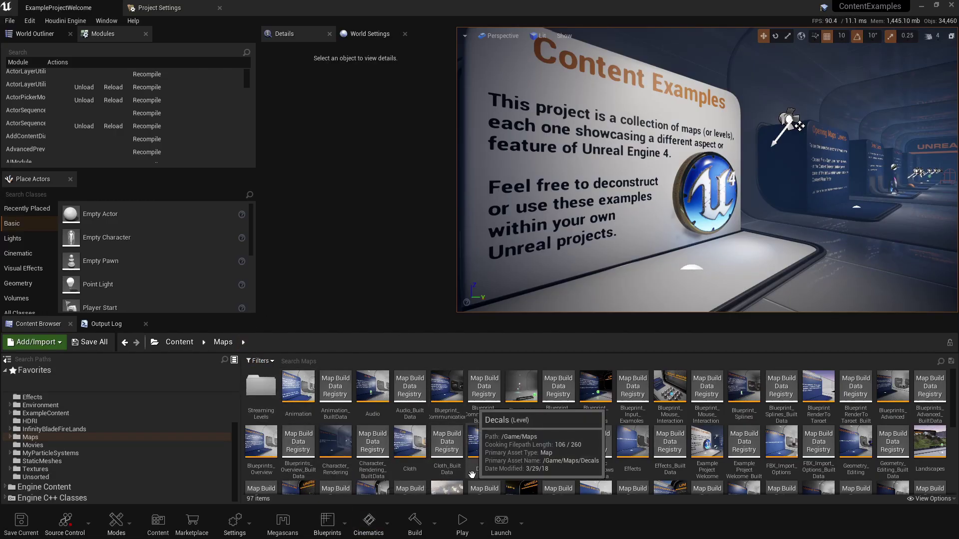
pyautogui.scroll(2, 101, 460)
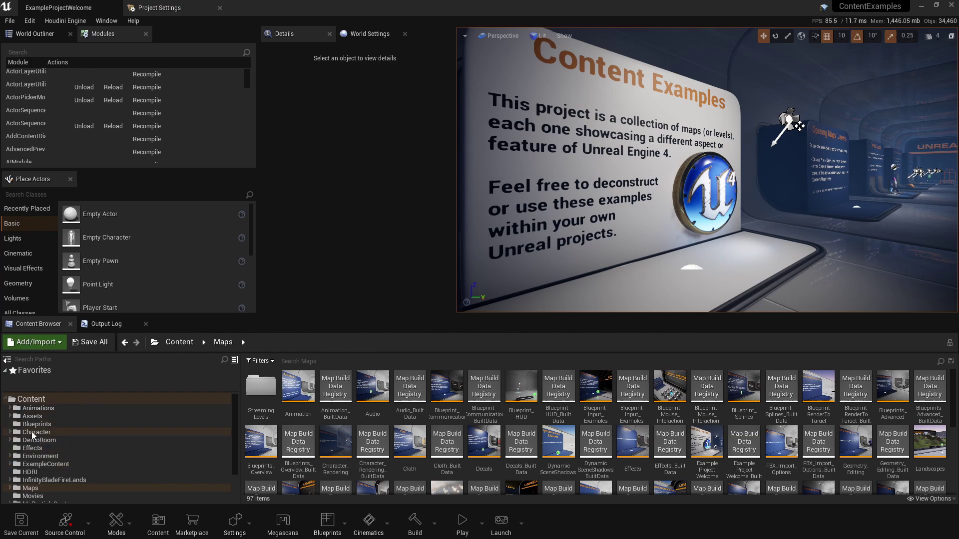
pyautogui.click(32, 399)
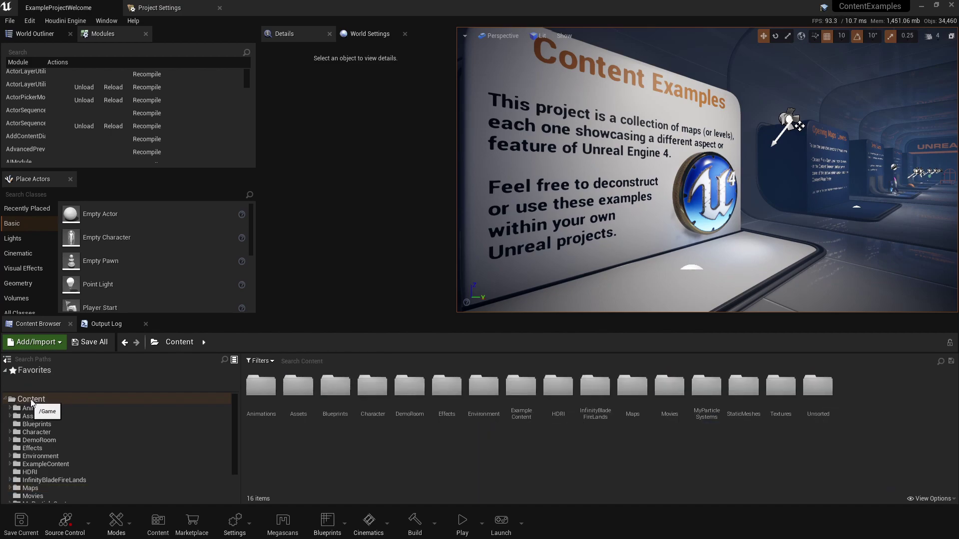
# Search the Content Browser for 'BP_D' and select the BP_DemoRoom blueprint
pyautogui.click(319, 362)
pyautogui.write('BP_Demor')
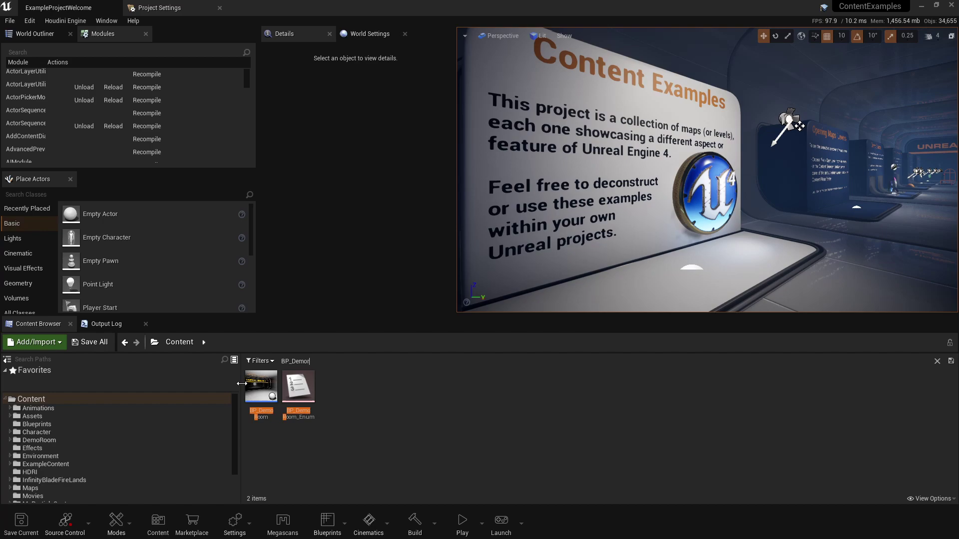
pyautogui.moveTo(254, 382)
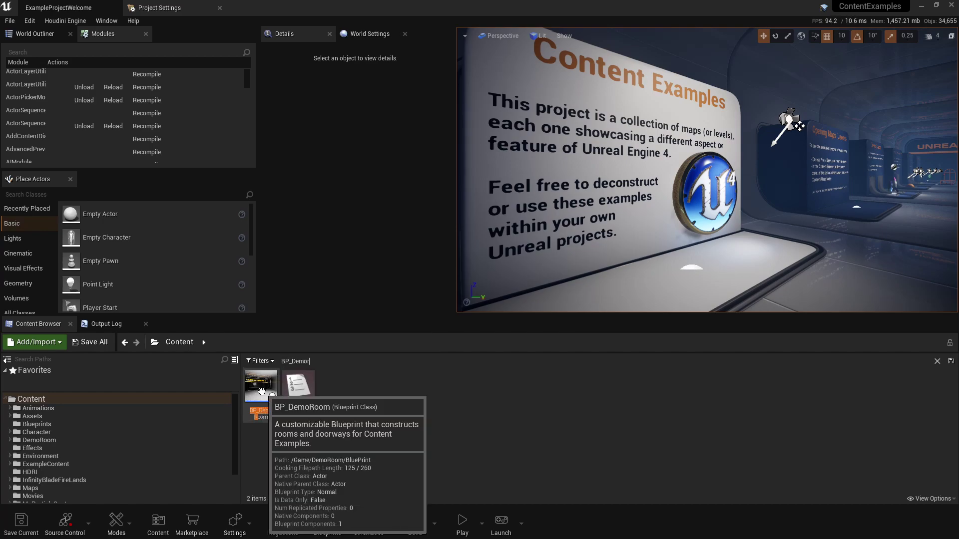
pyautogui.click(261, 391)
pyautogui.moveTo(250, 394)
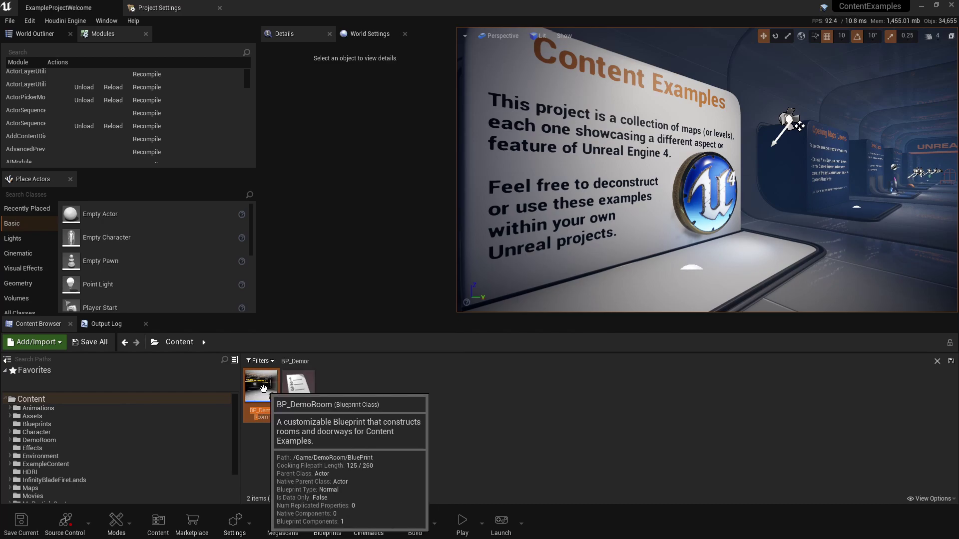
# Migrate BP_DemoRoom via Asset Actions, review its dependency tree, and accept the asset list
pyautogui.rightClick(259, 388)
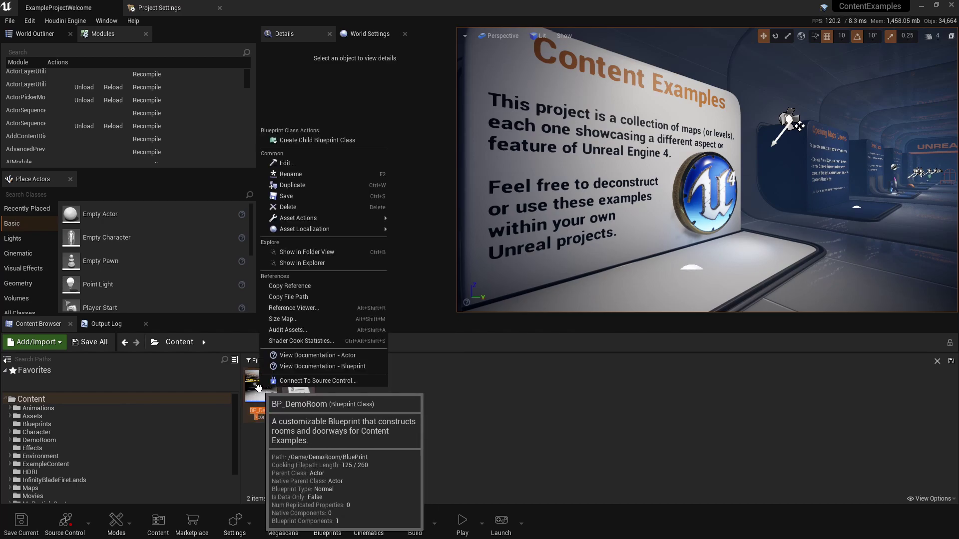
pyautogui.moveTo(312, 217)
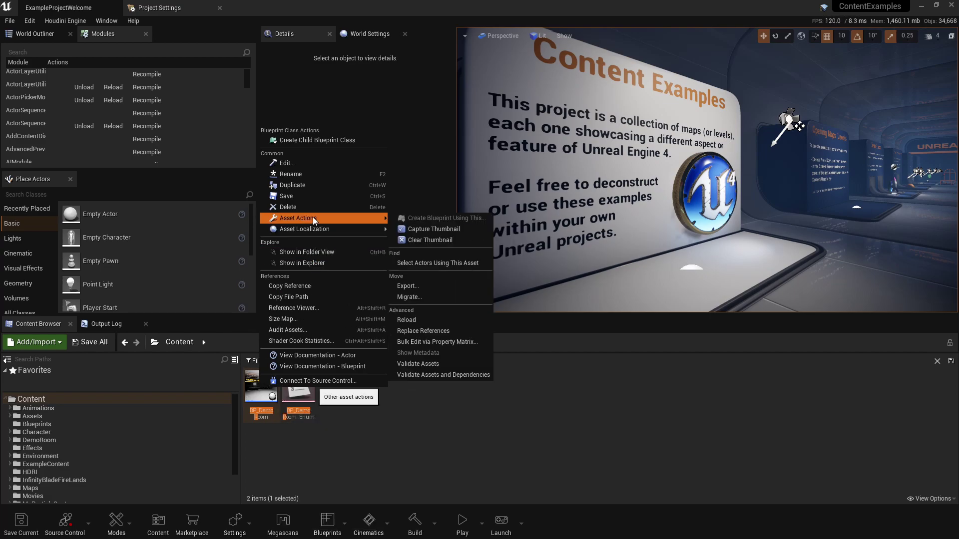
pyautogui.click(424, 301)
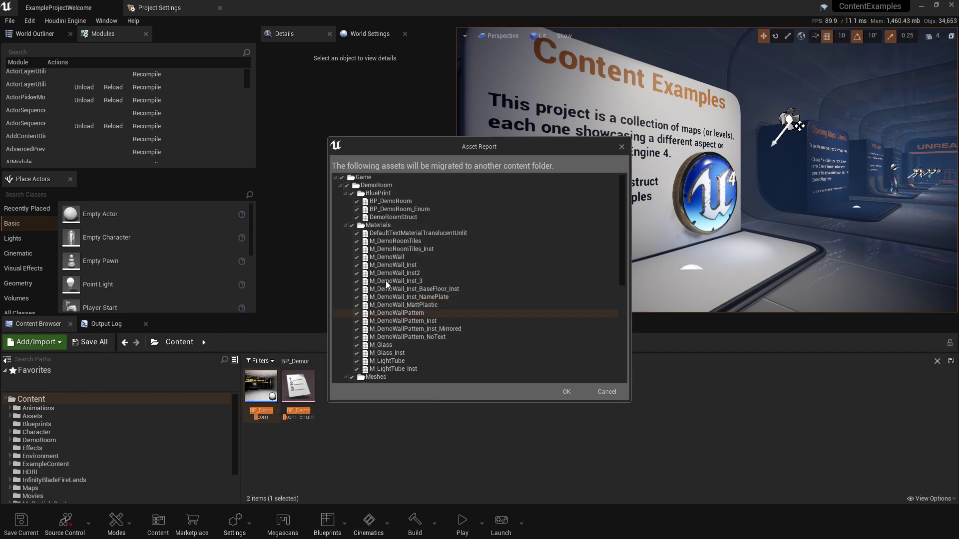
pyautogui.click(336, 181)
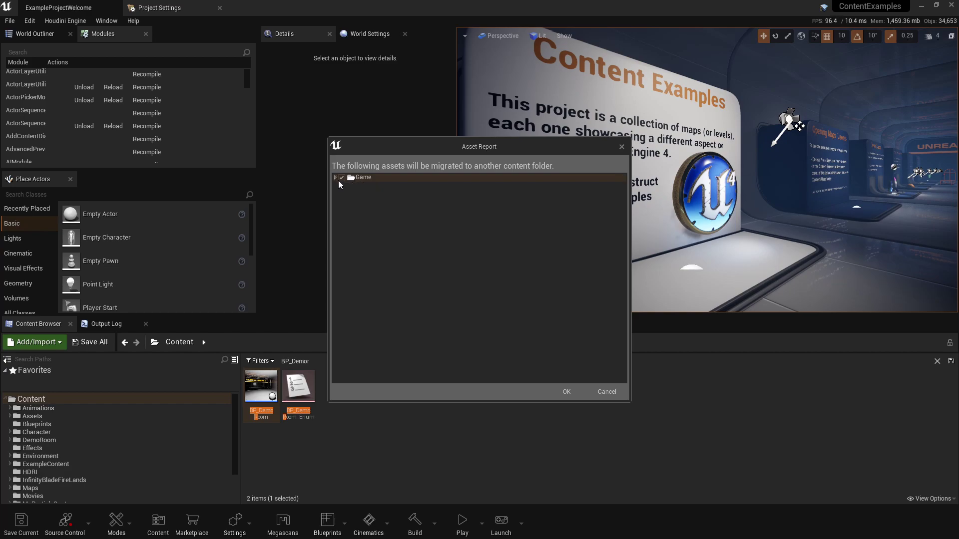
pyautogui.click(335, 178)
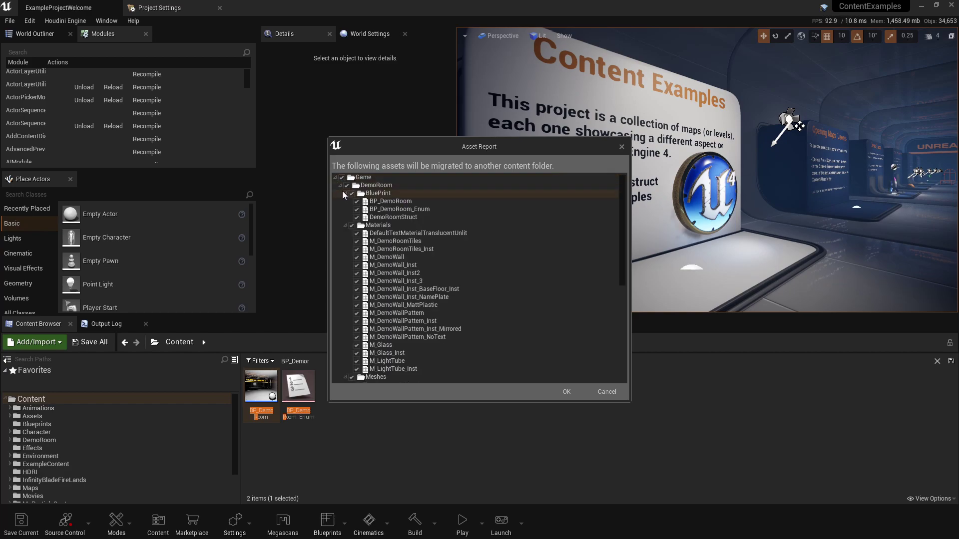
pyautogui.click(339, 186)
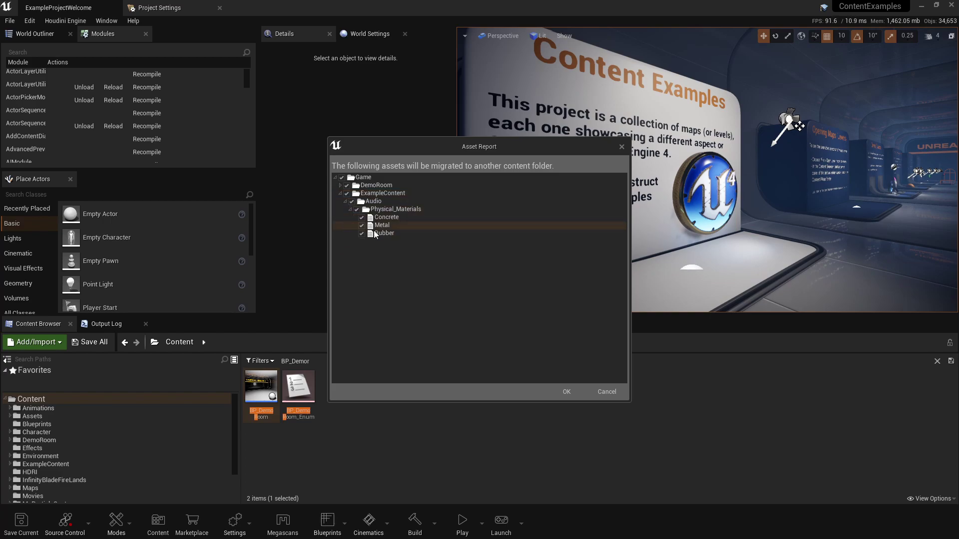
pyautogui.click(340, 185)
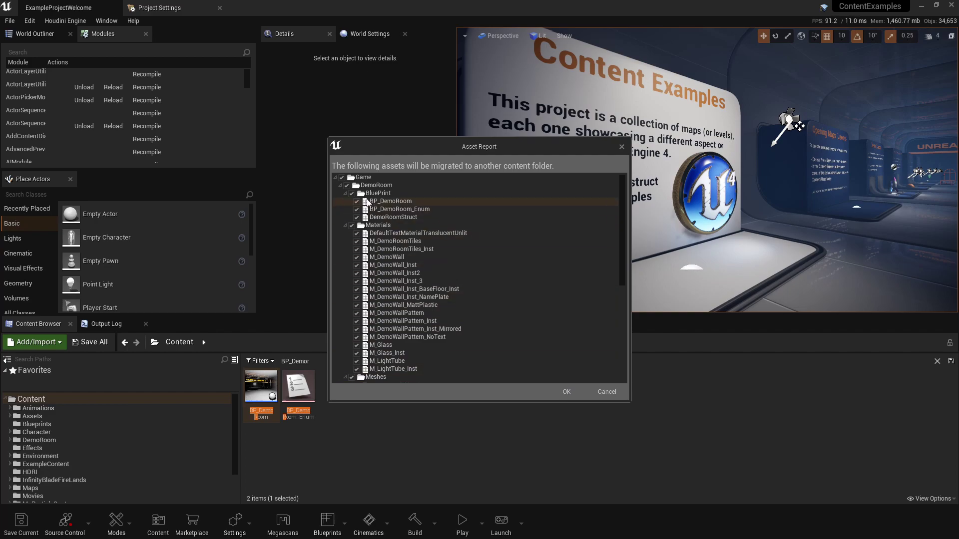
pyautogui.click(568, 393)
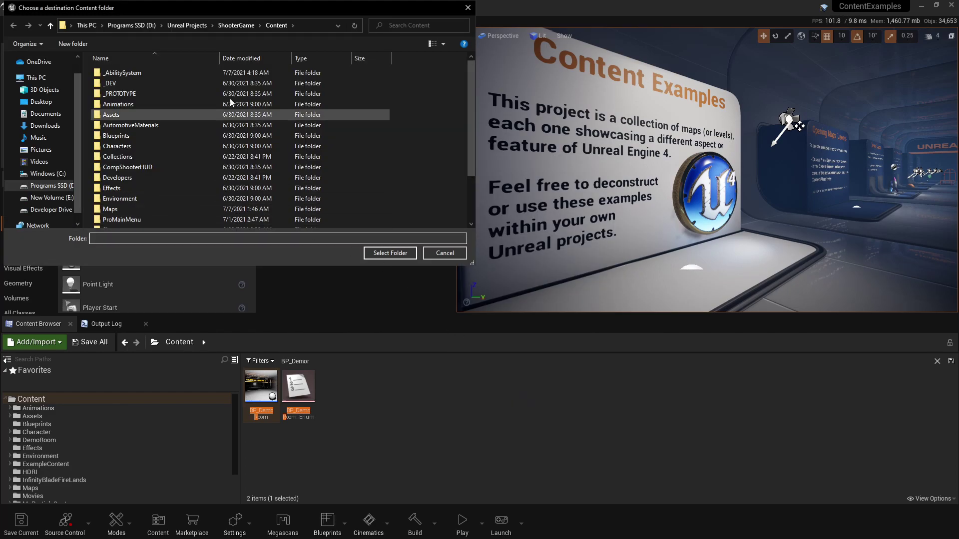
# Choose E:\Unreal Projects\BatteryCollector\Content as the BP_DemoRoom migration destination
pyautogui.moveTo(199, 10); pyautogui.dragTo(435, 98)
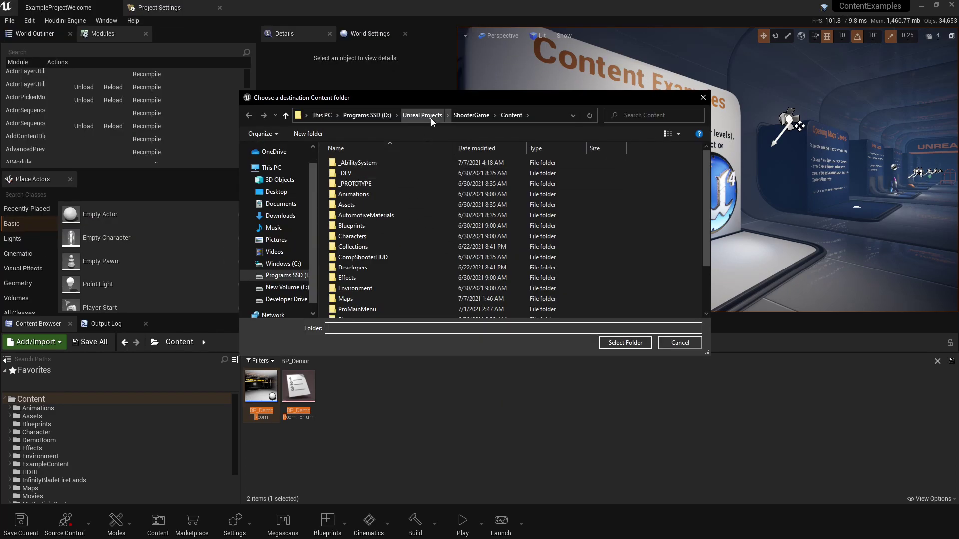
pyautogui.click(287, 288)
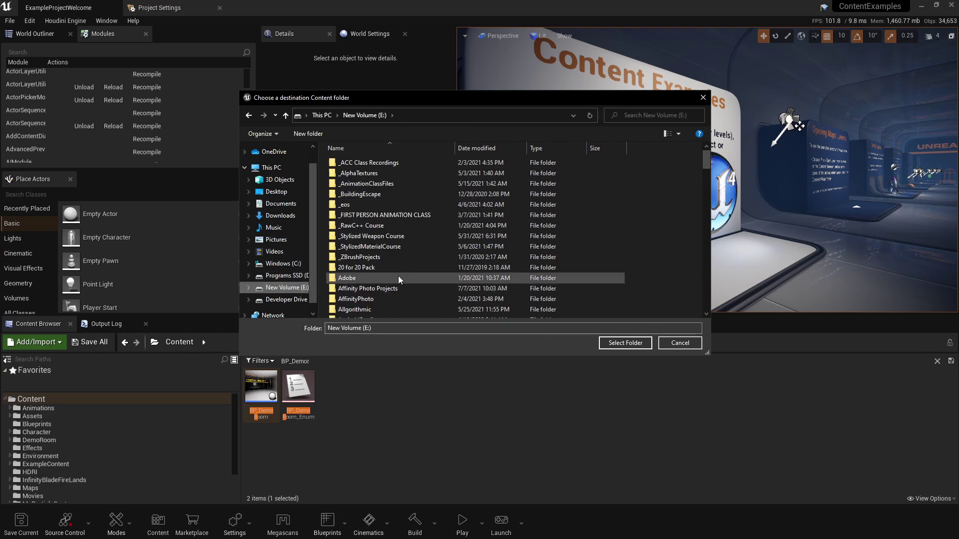
pyautogui.scroll(-5, 385, 274)
pyautogui.scroll(-15, 385, 273)
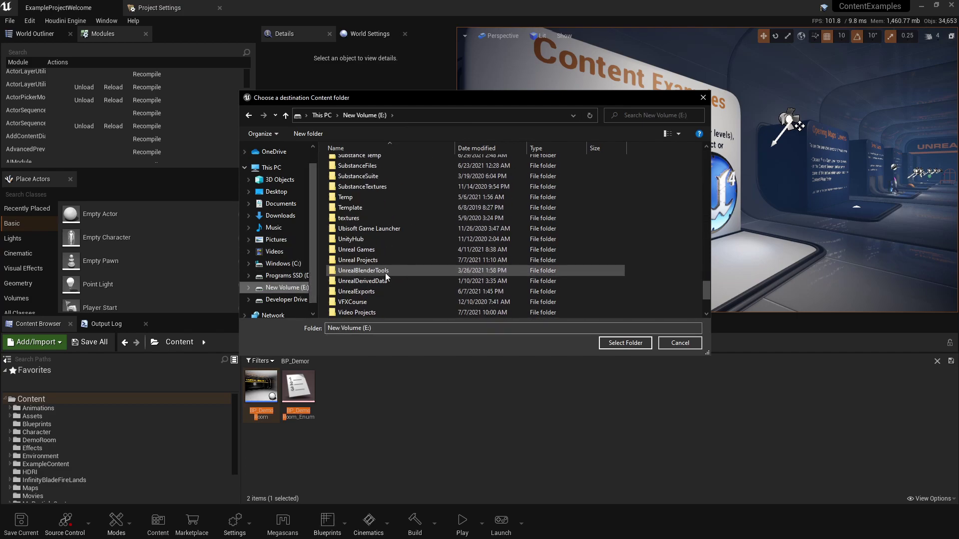
pyautogui.scroll(3, 385, 271)
pyautogui.doubleClick(369, 265)
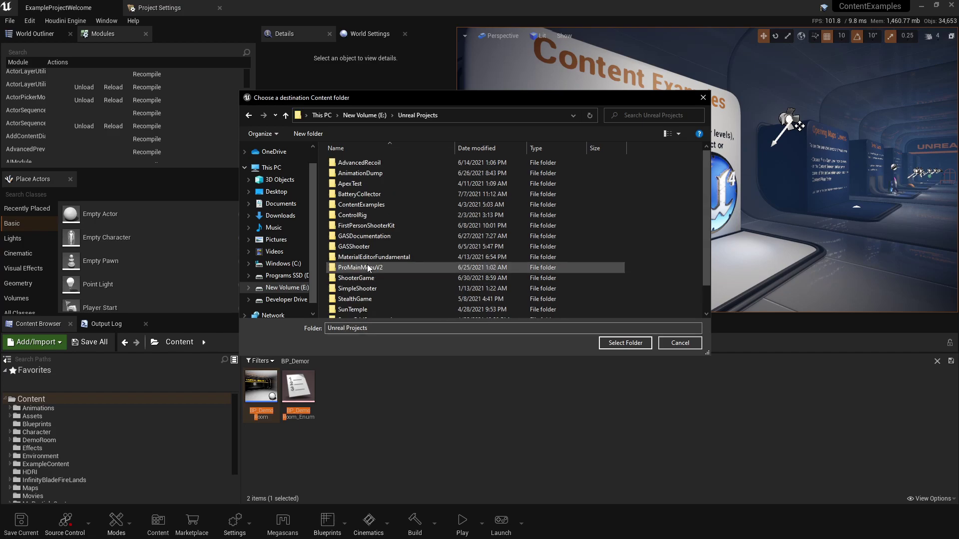
pyautogui.doubleClick(370, 193)
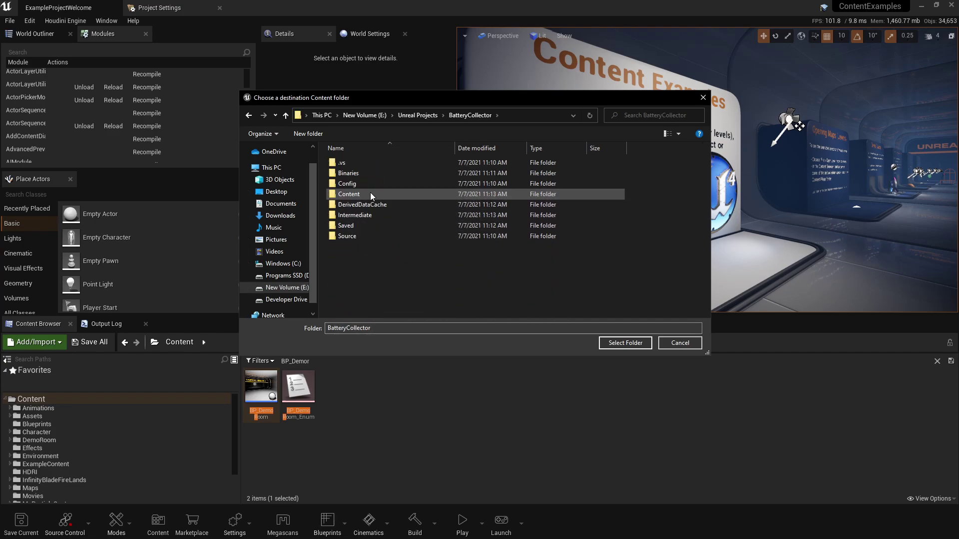
pyautogui.doubleClick(365, 195)
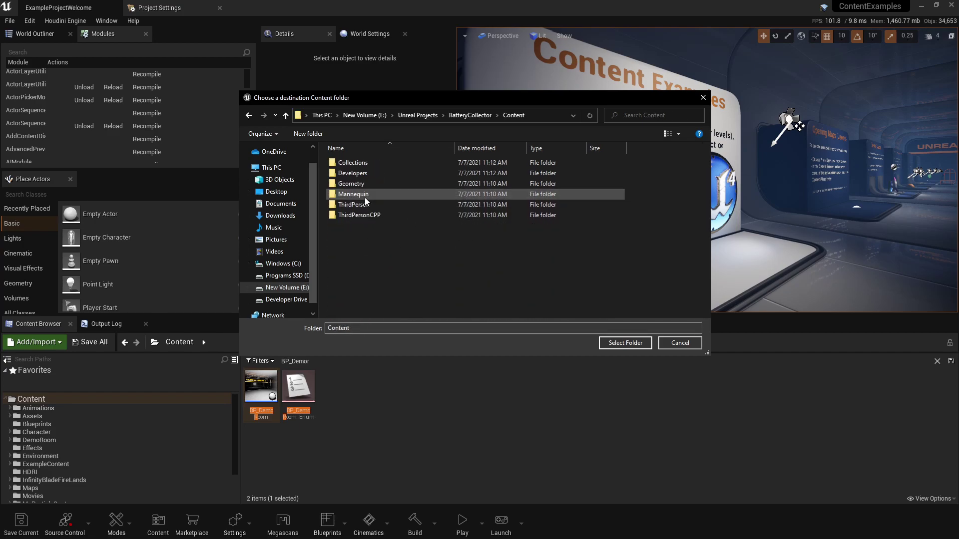
pyautogui.click(625, 343)
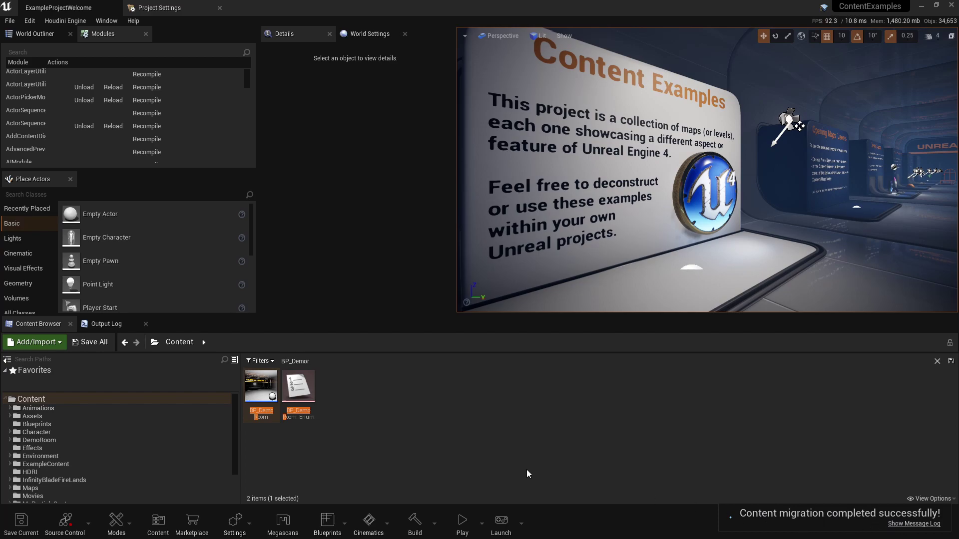
# Bring up the open-windows list with Alt+Tab to reach the BatteryCollector editor
pyautogui.moveTo(253, 395)
pyautogui.hotkey('alt', 'Tab')
# In the BatteryCollector editor, check the migrated DemoRoom BluePrint folder in the Content Drawer, then collapse DemoRoom
pyautogui.click(343, 286)
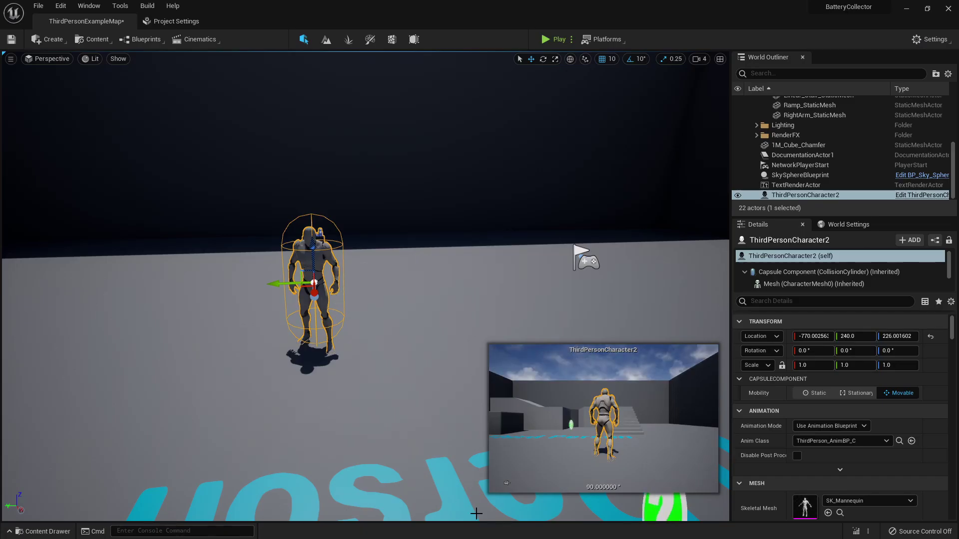
pyautogui.hotkey('ctrl', 'space')
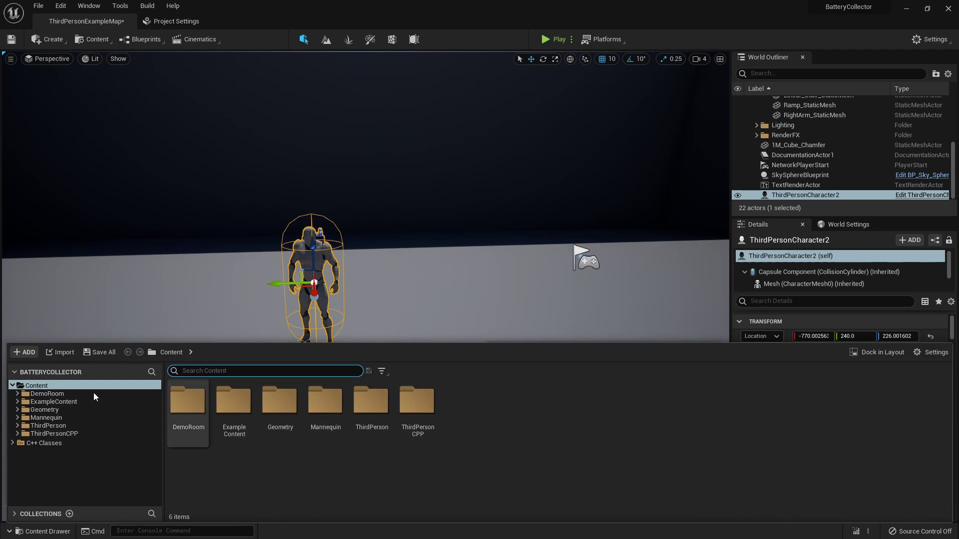
pyautogui.click(60, 395)
pyautogui.click(200, 406)
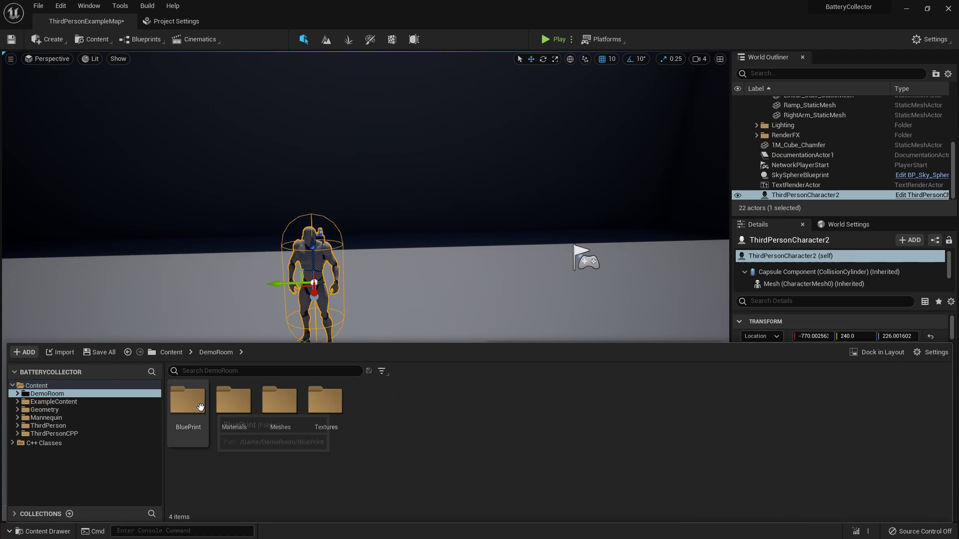
pyautogui.doubleClick(202, 407)
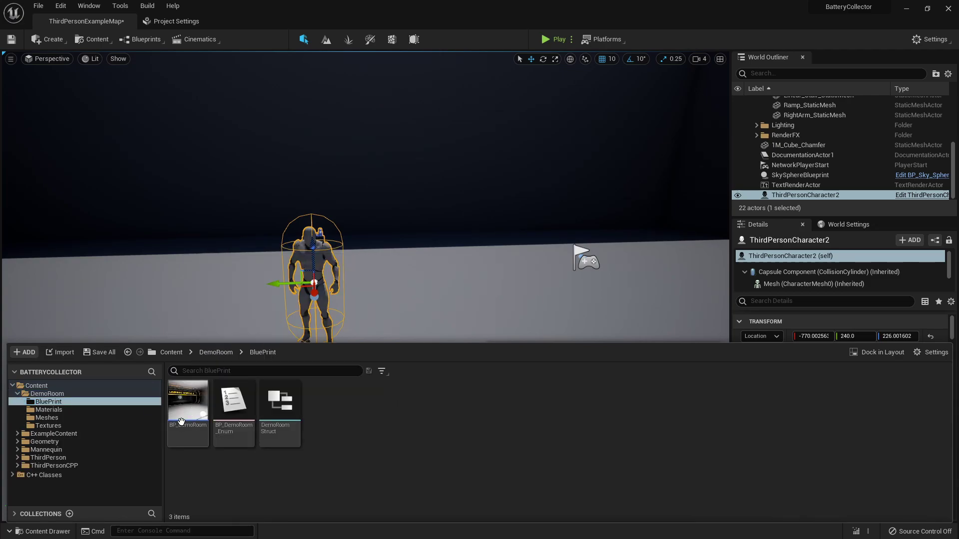
pyautogui.click(49, 394)
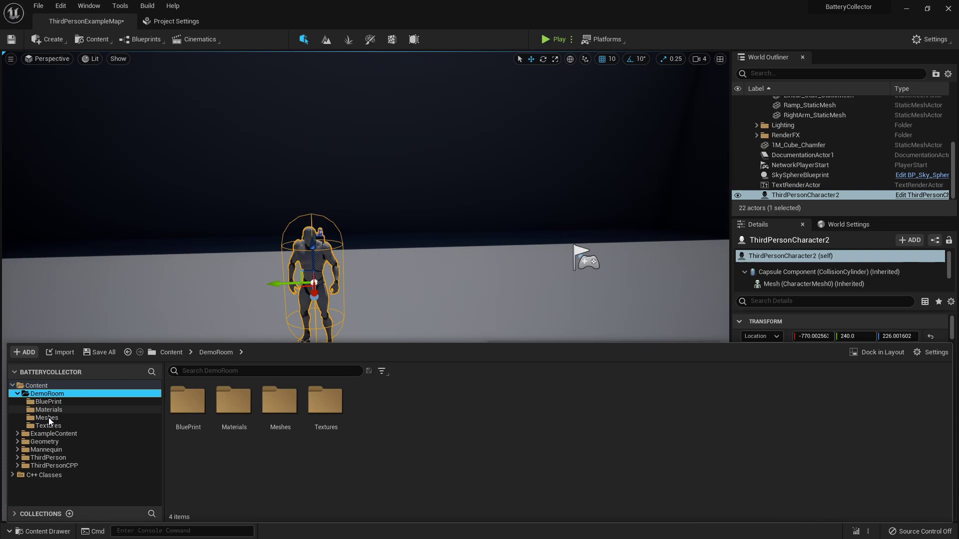
pyautogui.click(17, 394)
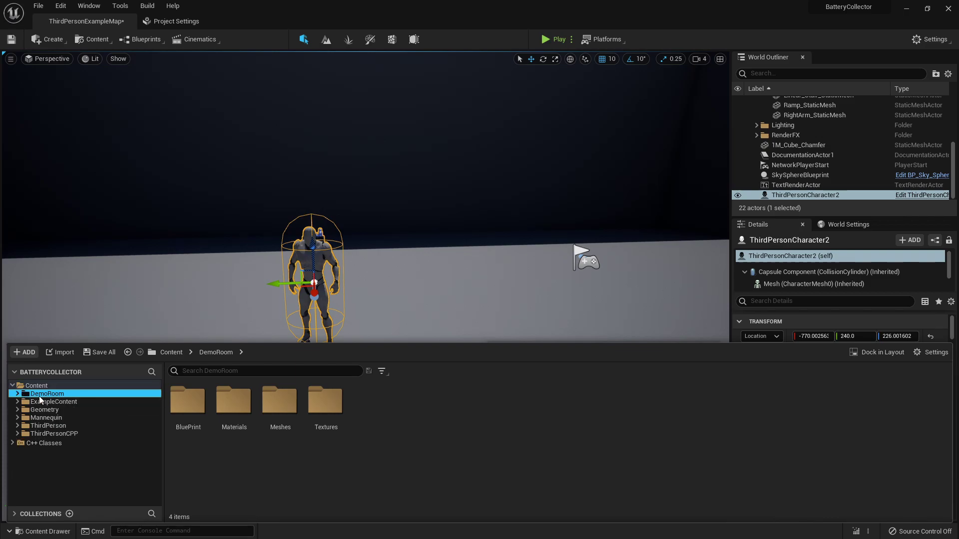
pyautogui.hotkey('alt', 'Tab')
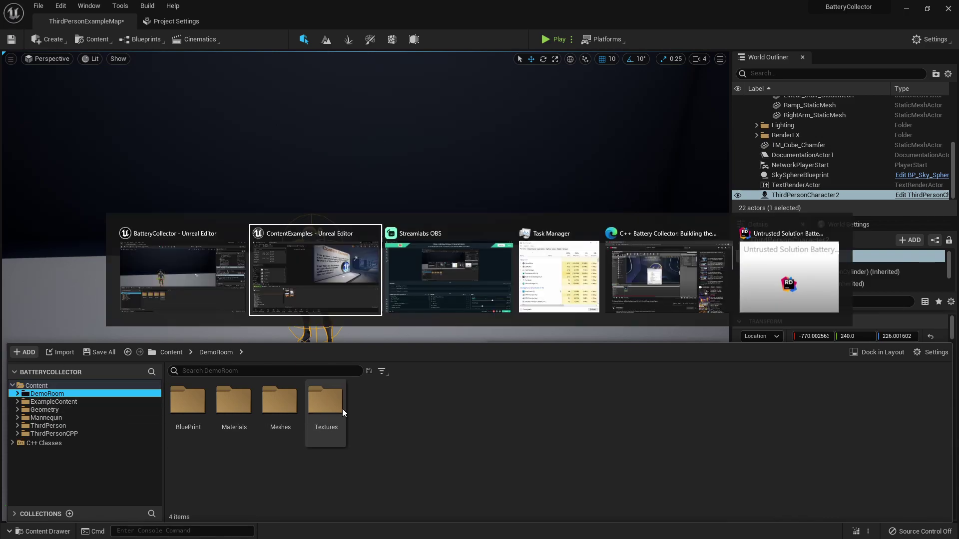
# Back in ContentExamples, replace the BP_Demor filter with a content search for 'batter'
pyautogui.click(303, 278)
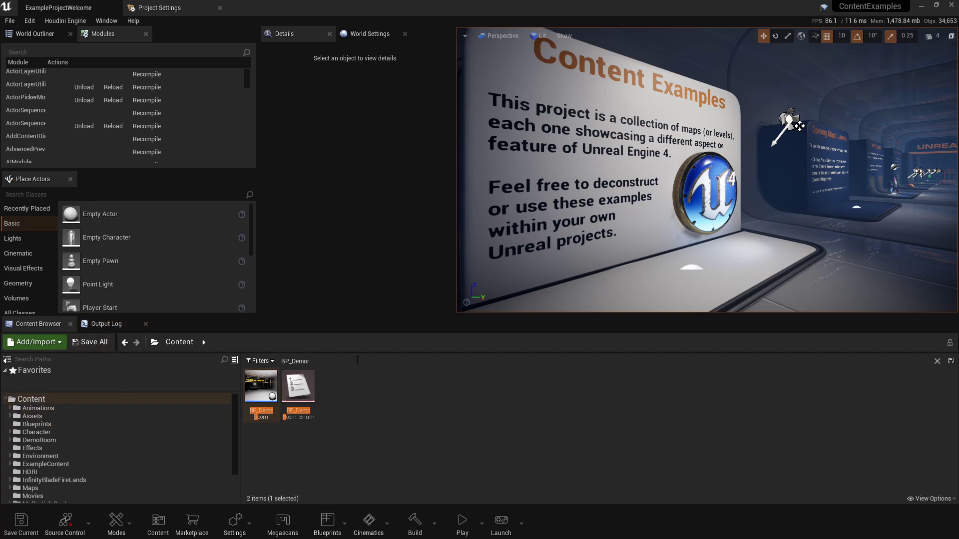
pyautogui.click(936, 362)
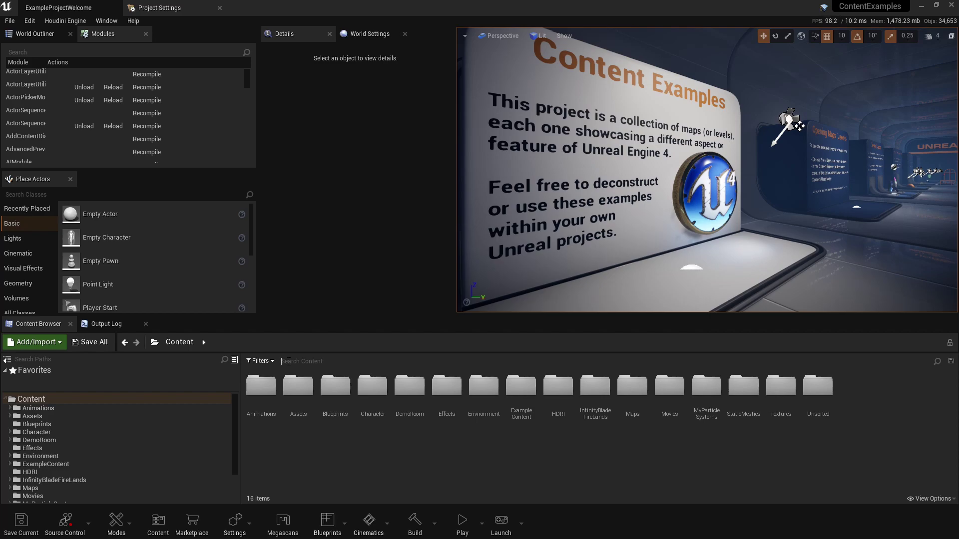
pyautogui.click(288, 361)
pyautogui.write('batter')
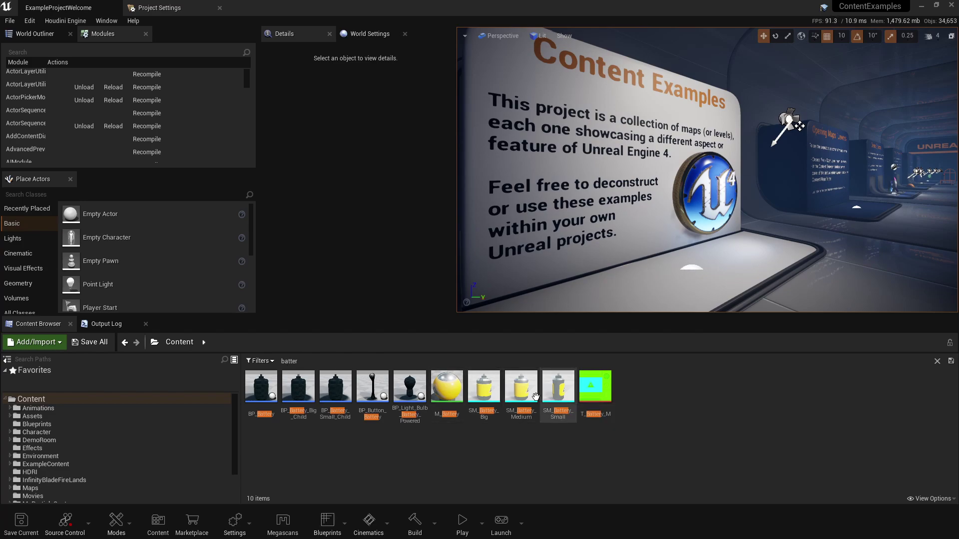
# Migrate SM_Battery_Medium and its dependencies into BatteryCollector's Content folder, then clear the search
pyautogui.click(521, 395)
pyautogui.rightClick(521, 394)
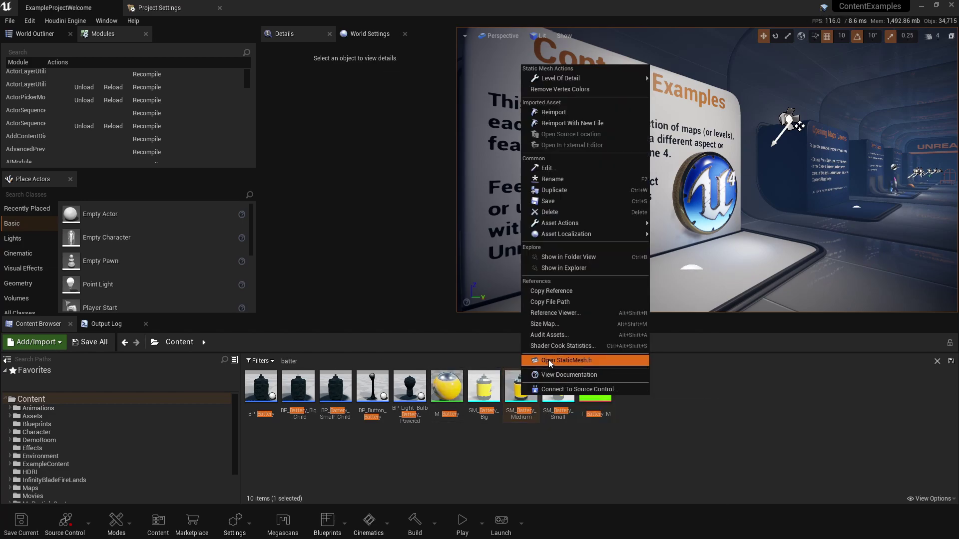
pyautogui.moveTo(600, 222)
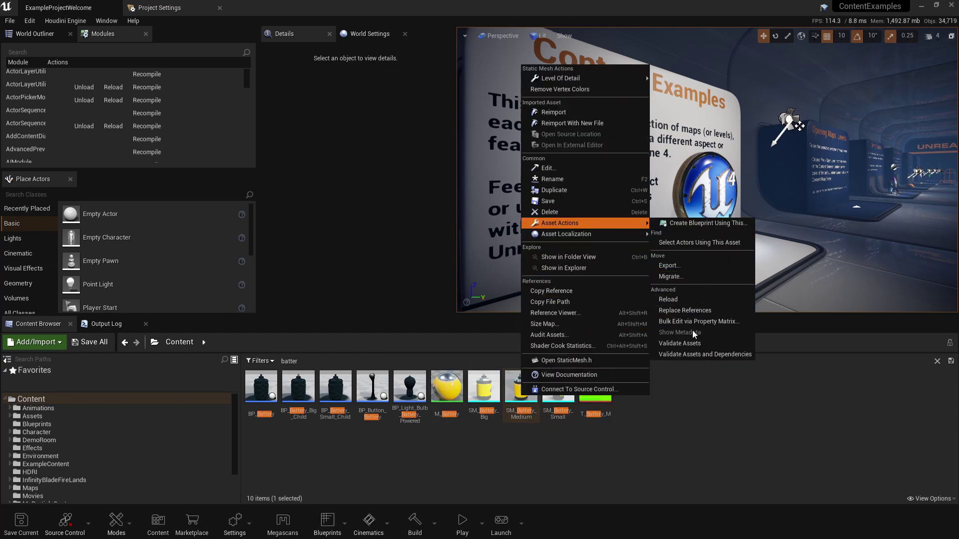
pyautogui.click(687, 278)
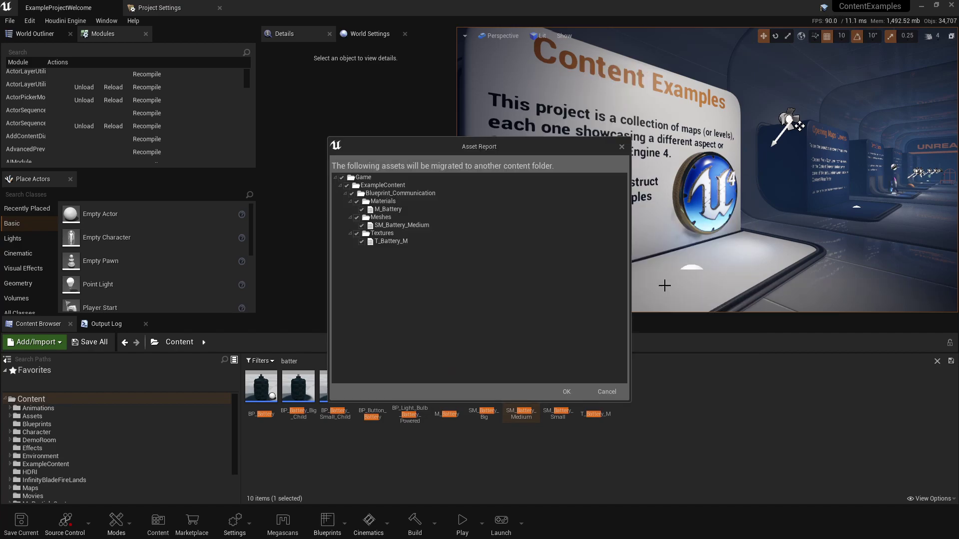
pyautogui.click(570, 394)
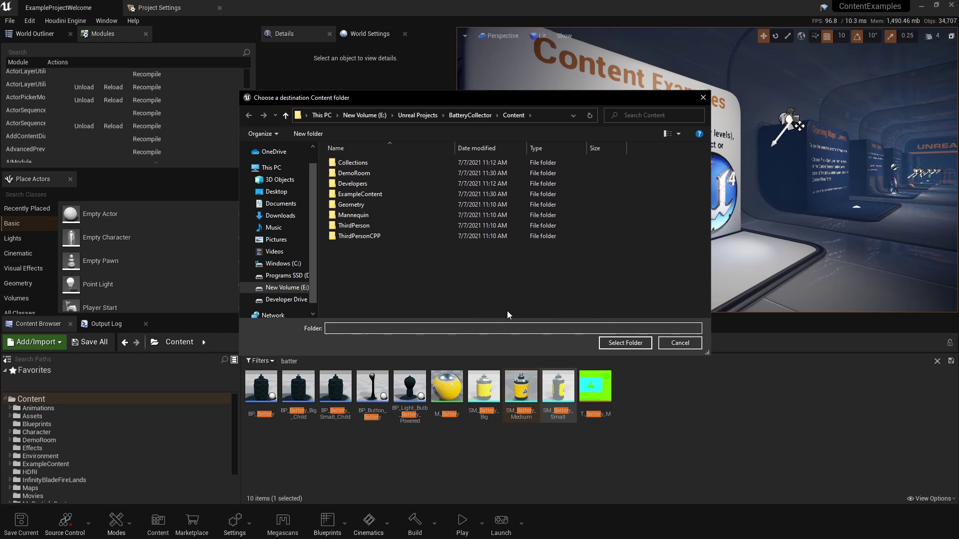
pyautogui.click(513, 115)
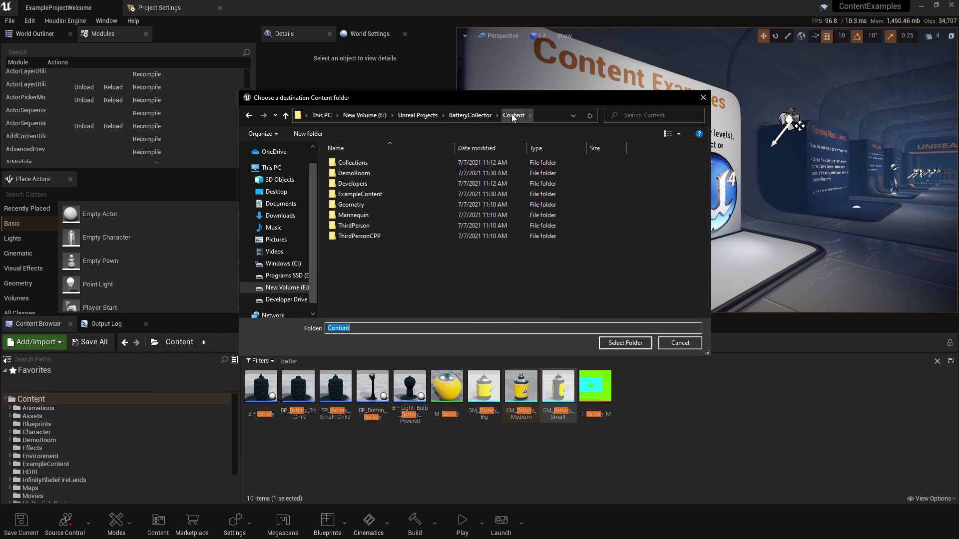
pyautogui.click(625, 343)
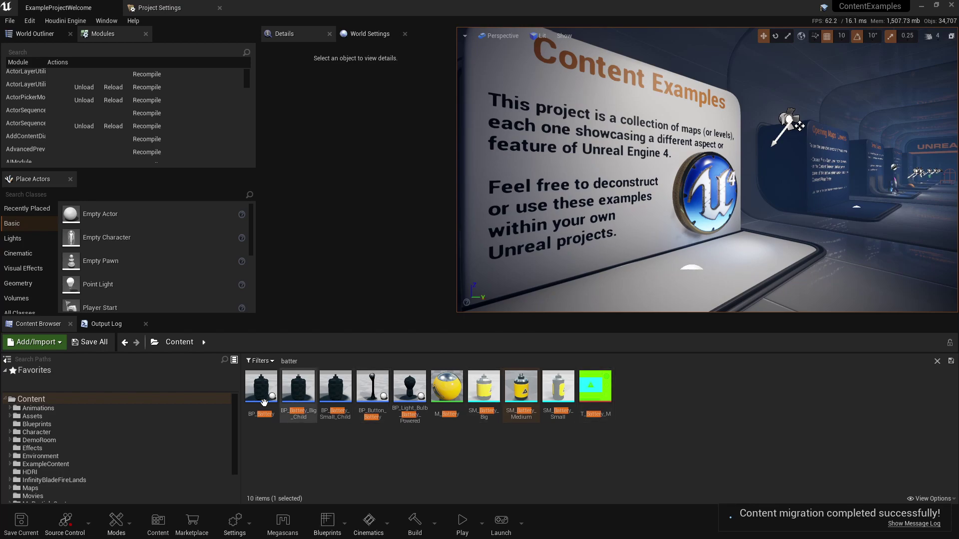
pyautogui.click(125, 342)
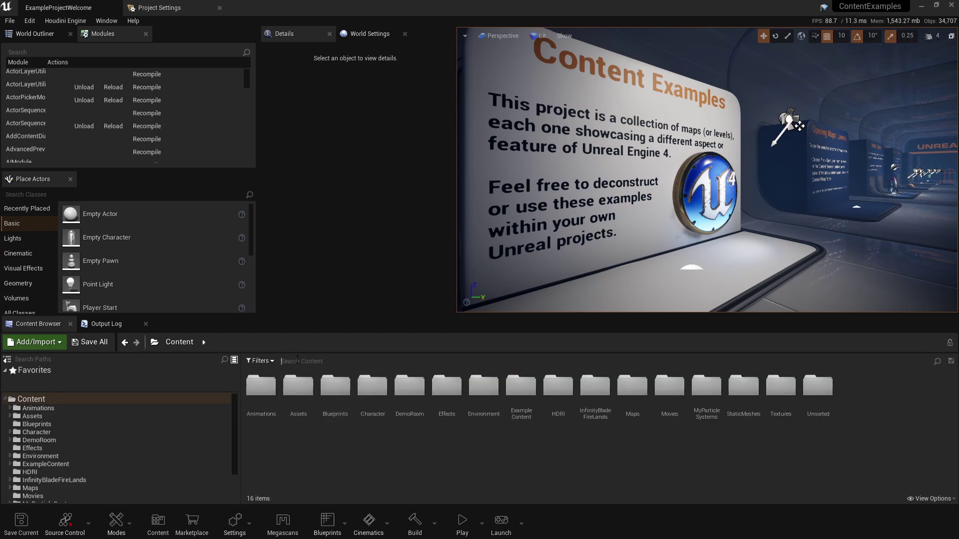
# Search 'electri' and migrate P_electricity_arc into BatteryCollector's Content folder
pyautogui.write('electri')
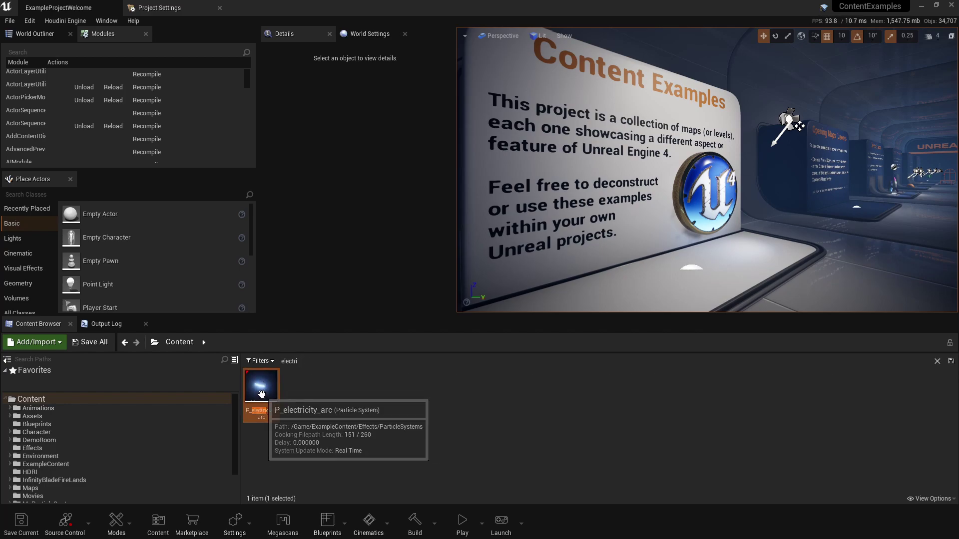
pyautogui.rightClick(261, 388)
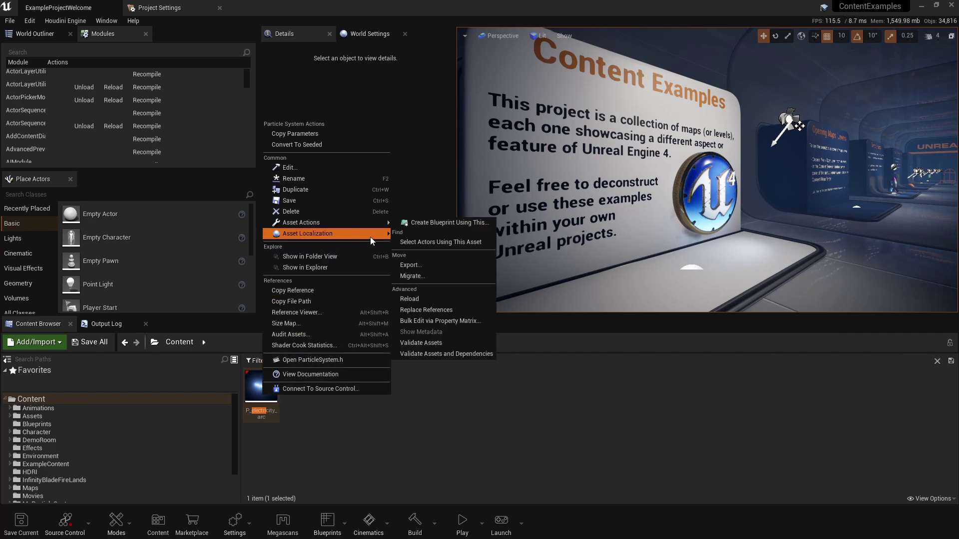
pyautogui.click(426, 276)
pyautogui.click(566, 391)
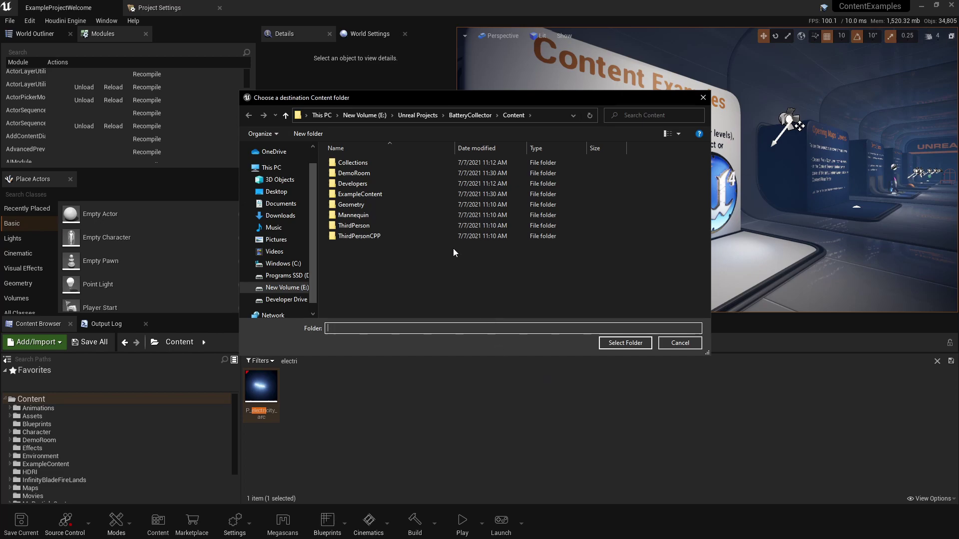
pyautogui.click(625, 344)
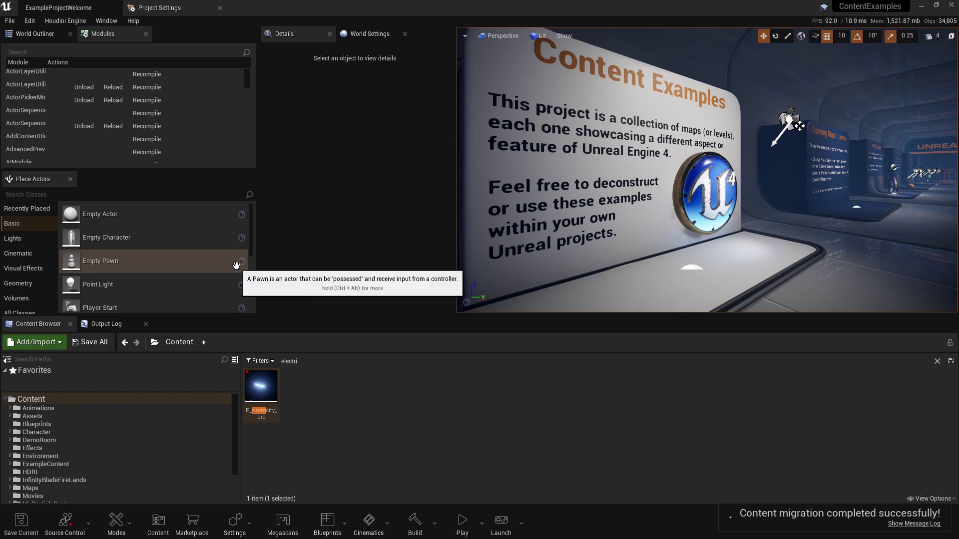
# Fly the viewport camera along the hall toward the Interactive Stands board, then browse into the Maps folder
pyautogui.moveTo(601, 230)
pyautogui.mouseDown(button='right')
pyautogui.moveTo(640, 231)
pyautogui.moveTo(606, 232)
pyautogui.mouseUp(button='right')
pyautogui.press('d')
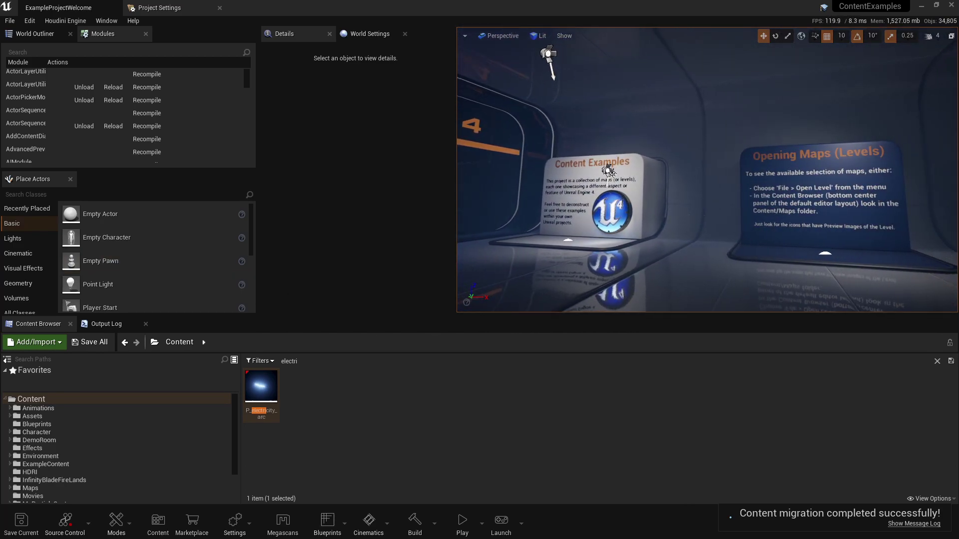
pyautogui.press('d')
pyautogui.press('d')
pyautogui.press('w')
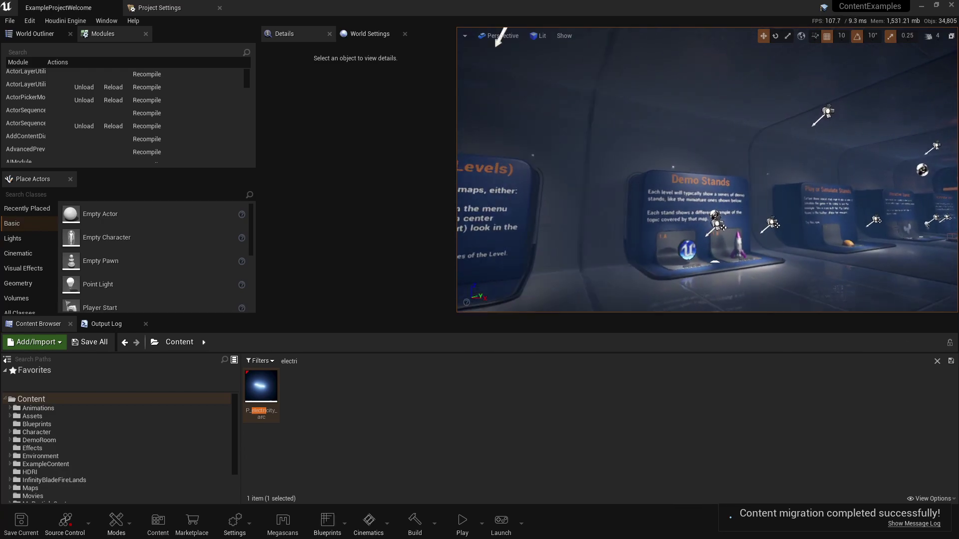
pyautogui.press('d')
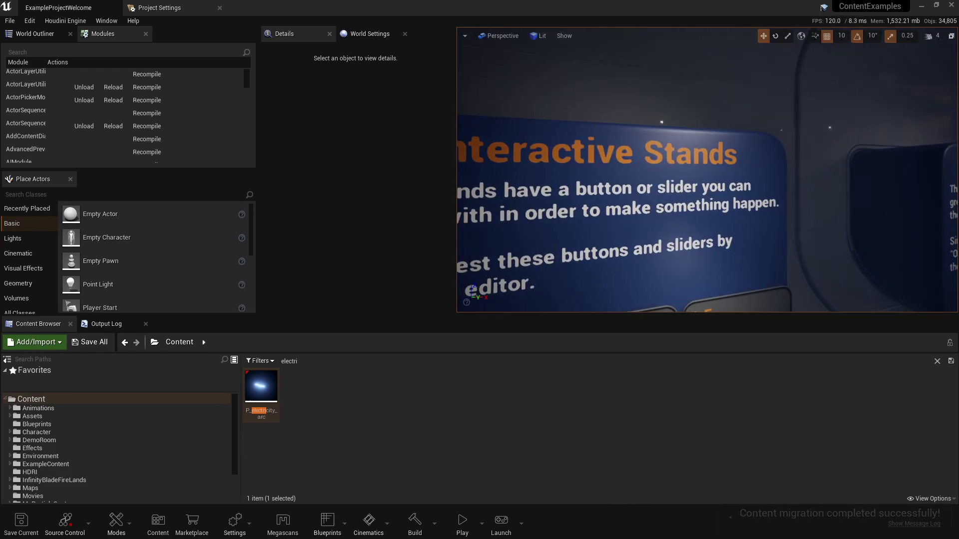
pyautogui.moveTo(73, 418); pyautogui.dragTo(35, 487)
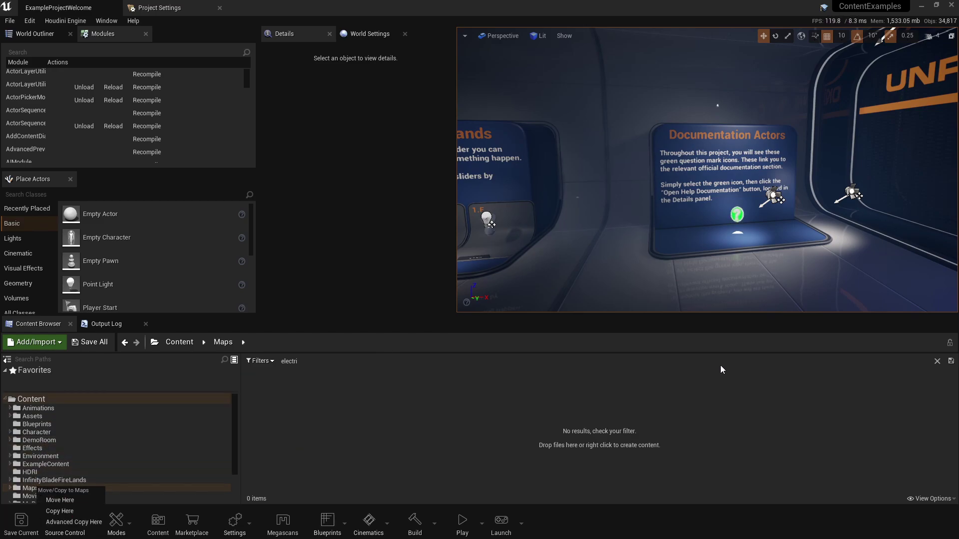
# Clear the electri filter and scroll through all the assets in the Maps folder
pyautogui.click(937, 361)
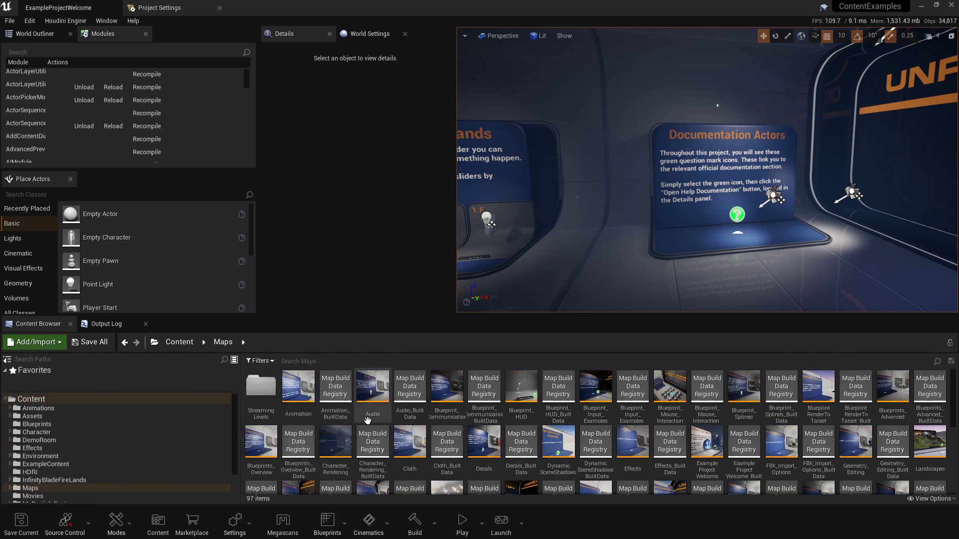
pyautogui.scroll(1, 455, 406)
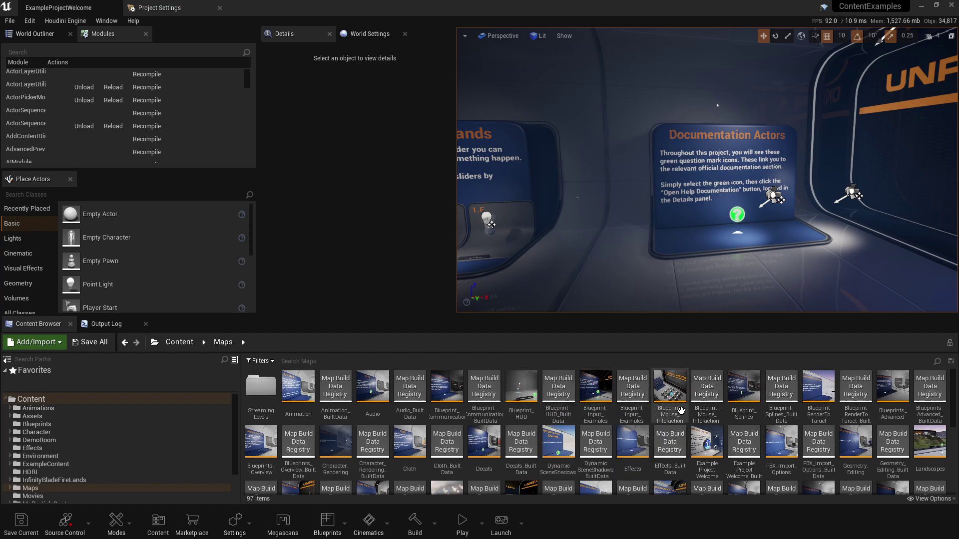
pyautogui.scroll(-5, 740, 440)
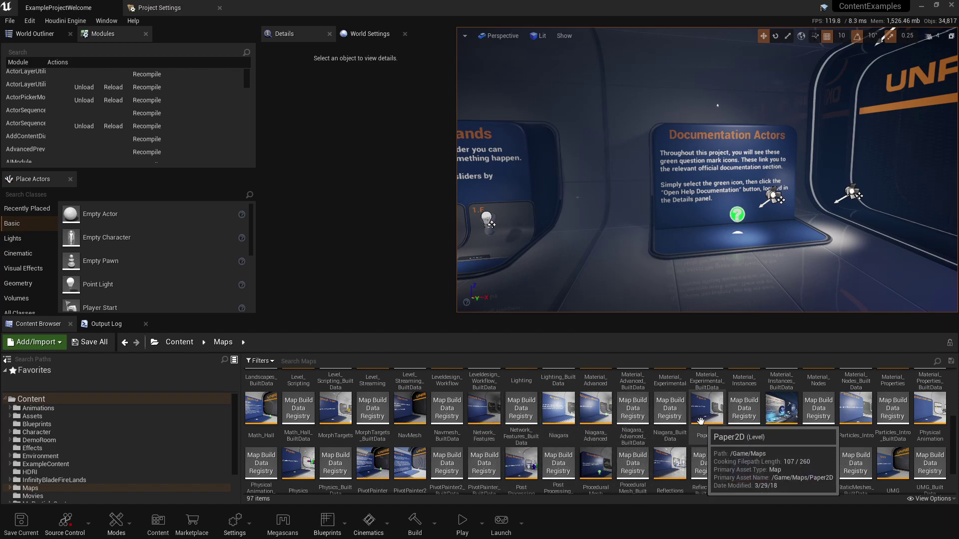
pyautogui.scroll(-1, 699, 419)
pyautogui.scroll(-1, 700, 421)
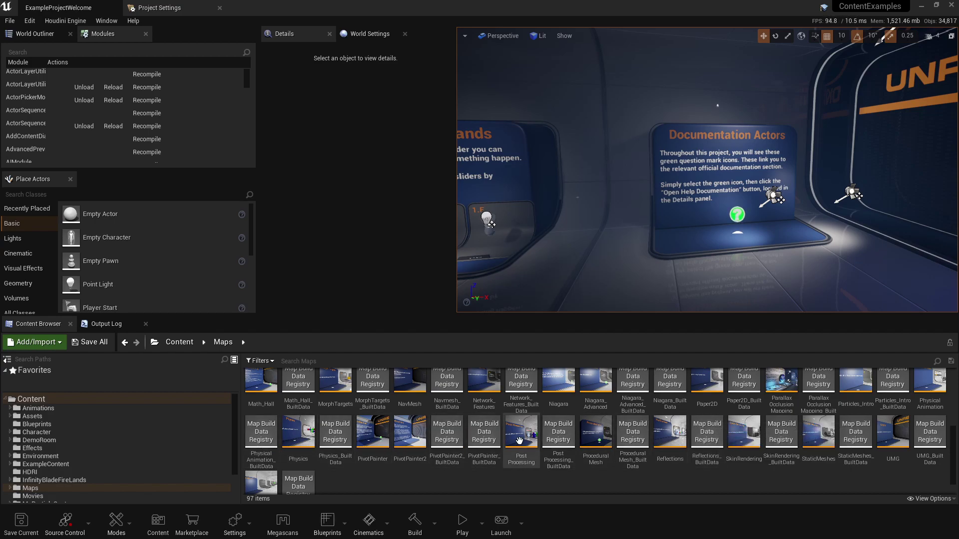
pyautogui.scroll(10, 739, 439)
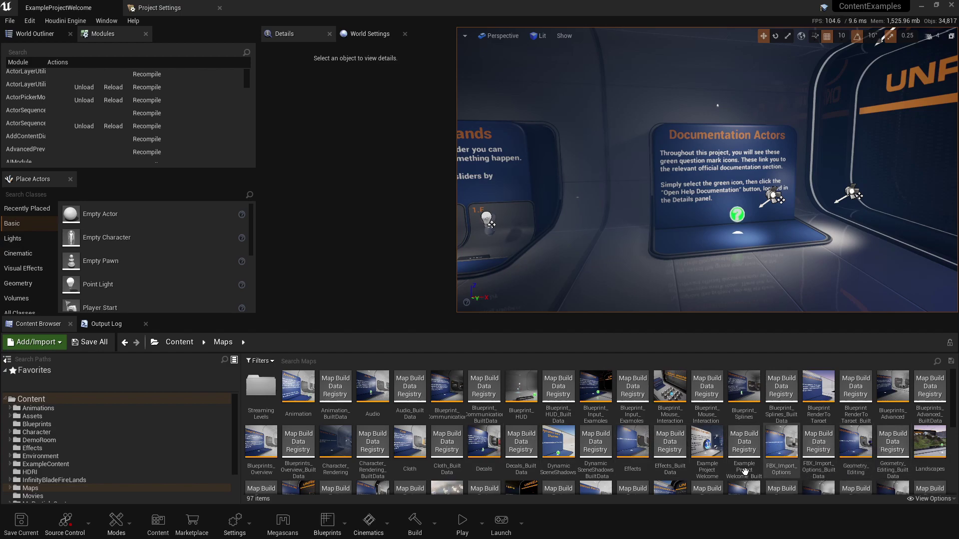
pyautogui.scroll(-3, 362, 459)
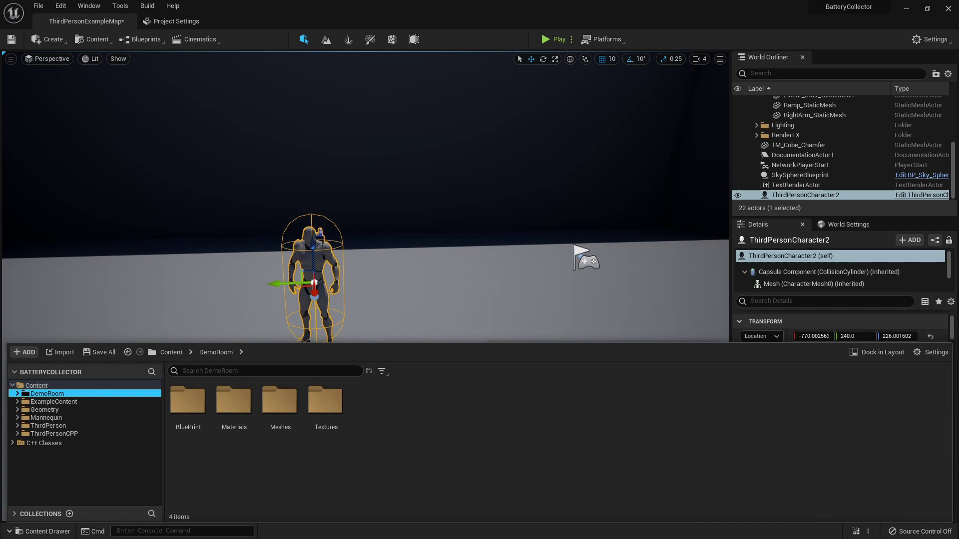
# Dismiss the content drawer and orbit the view around the ThirdPersonExampleMap level
pyautogui.moveTo(365, 199); pyautogui.dragTo(365, 200, button='right')
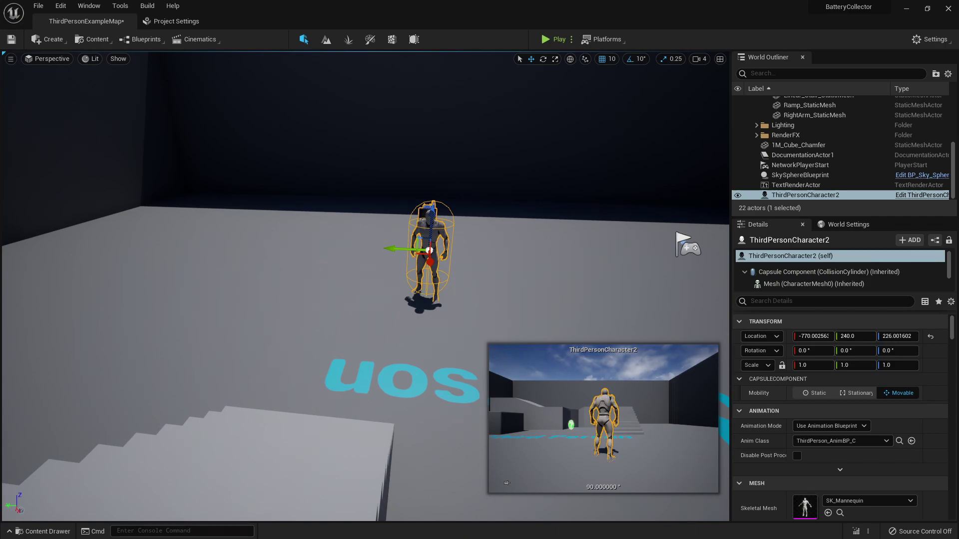
pyautogui.moveTo(423, 288); pyautogui.dragTo(423, 288, button='right')
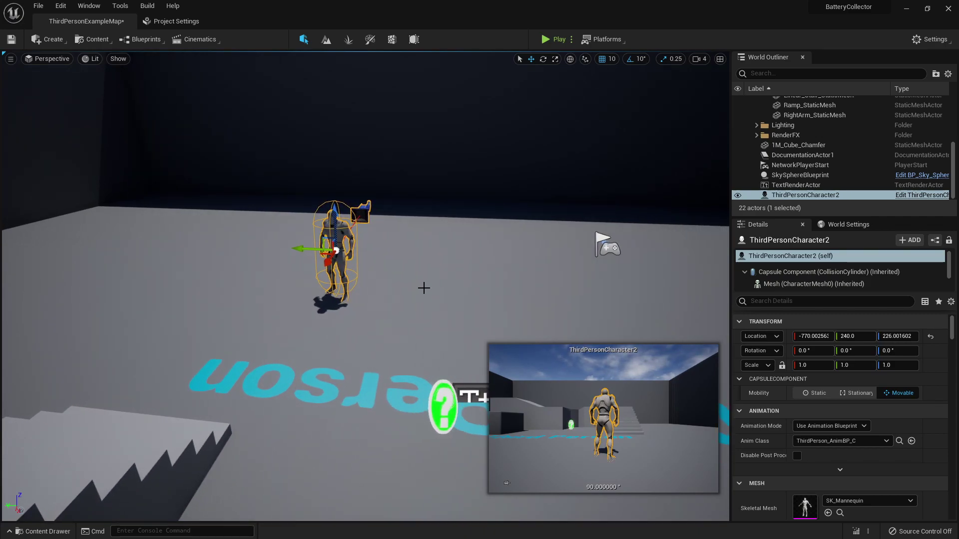